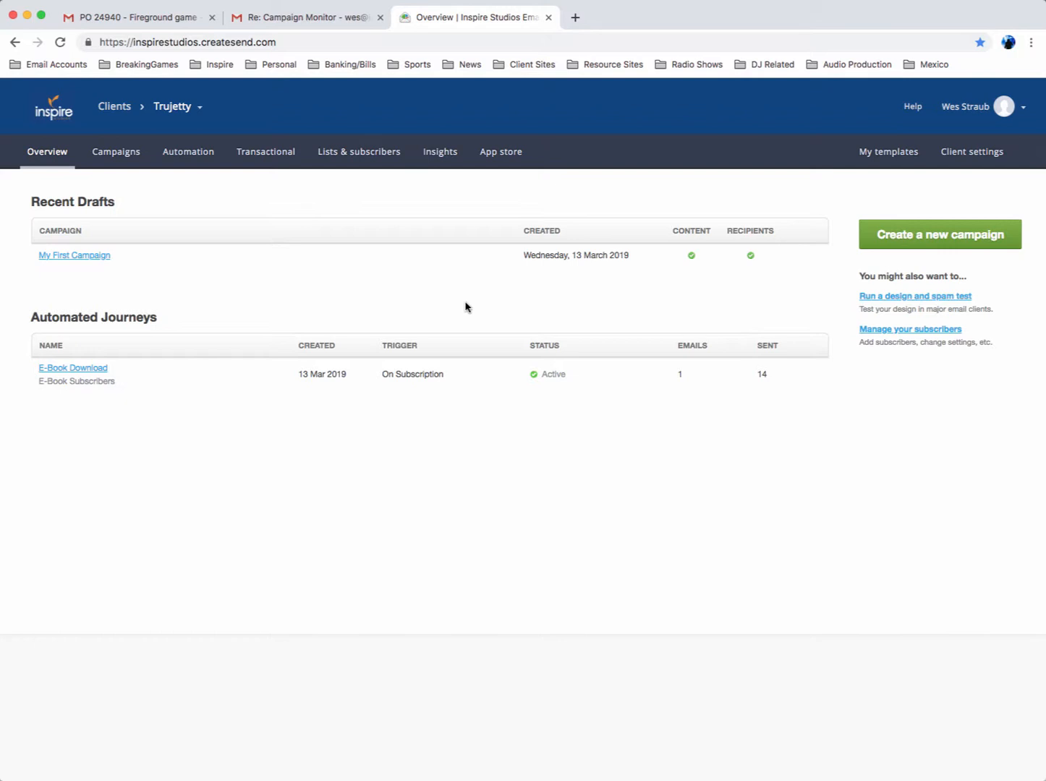
Create a new campaign named "My new campaign" with the subject line "Sign up for my 21 day challenge"
{"action": "left_click", "coordinate": [925, 239]}
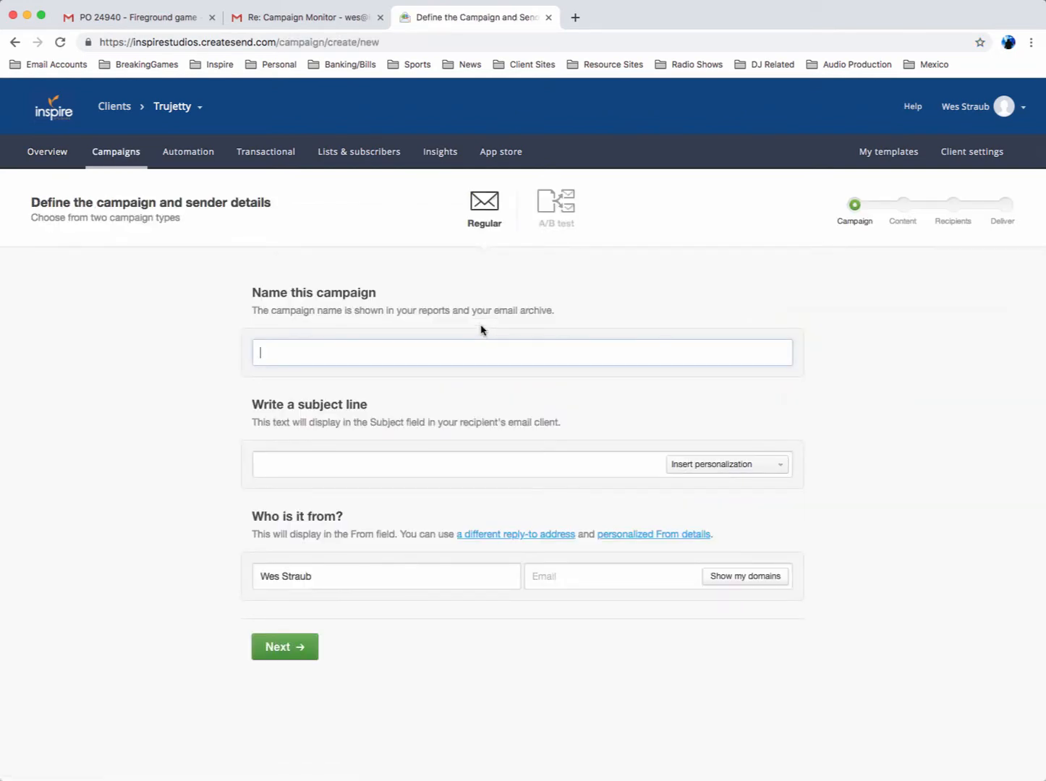
{"action": "type", "text": "My new campaign"}
{"action": "left_click", "coordinate": [335, 459]}
{"action": "left_click_drag", "start_coordinate": [346, 462], "coordinate": [228, 471]}
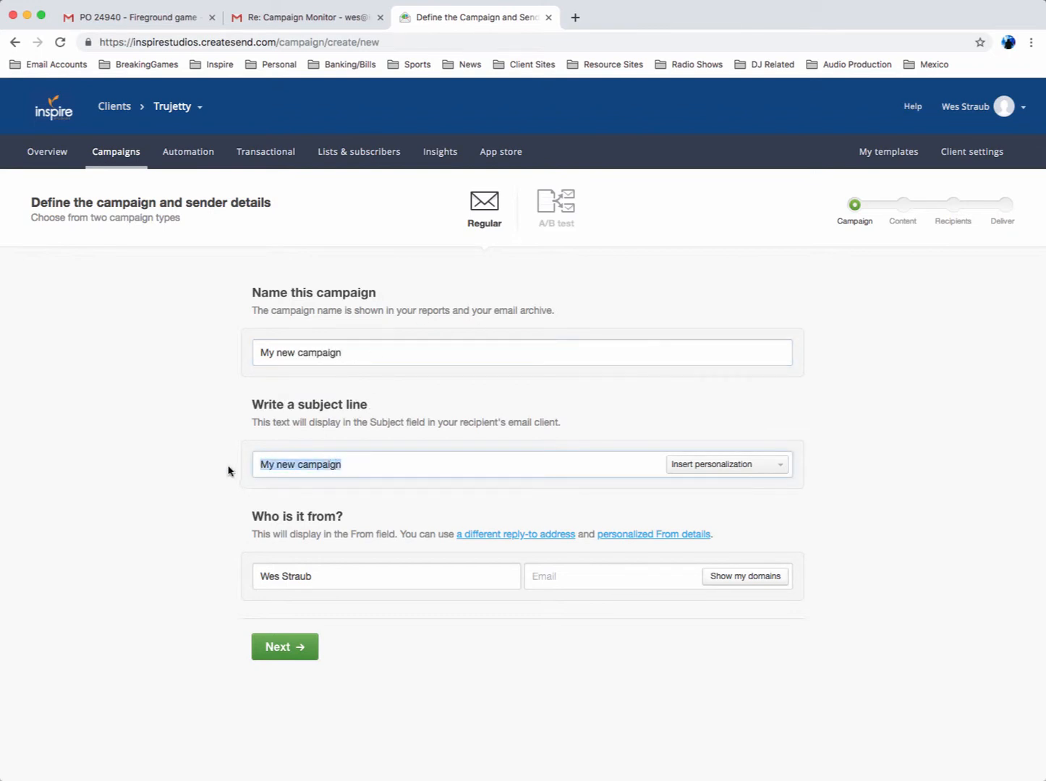
{"action": "type", "text": "Sign"}
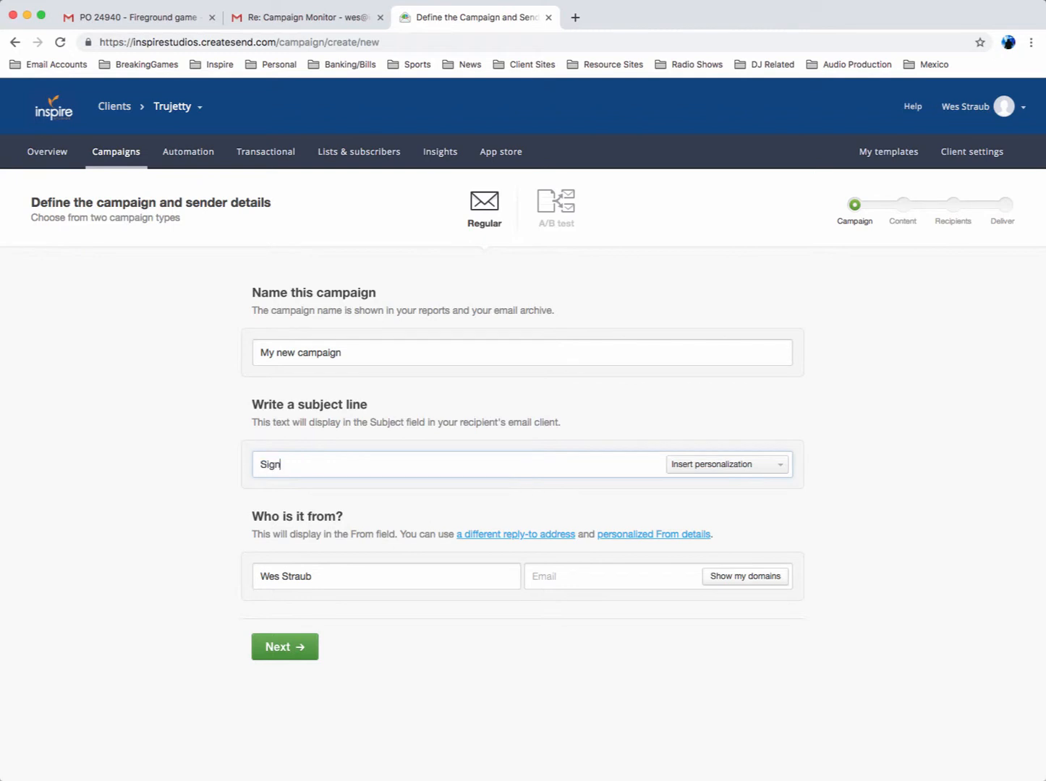
{"action": "type", "text": " up for my 21 day challenge"}
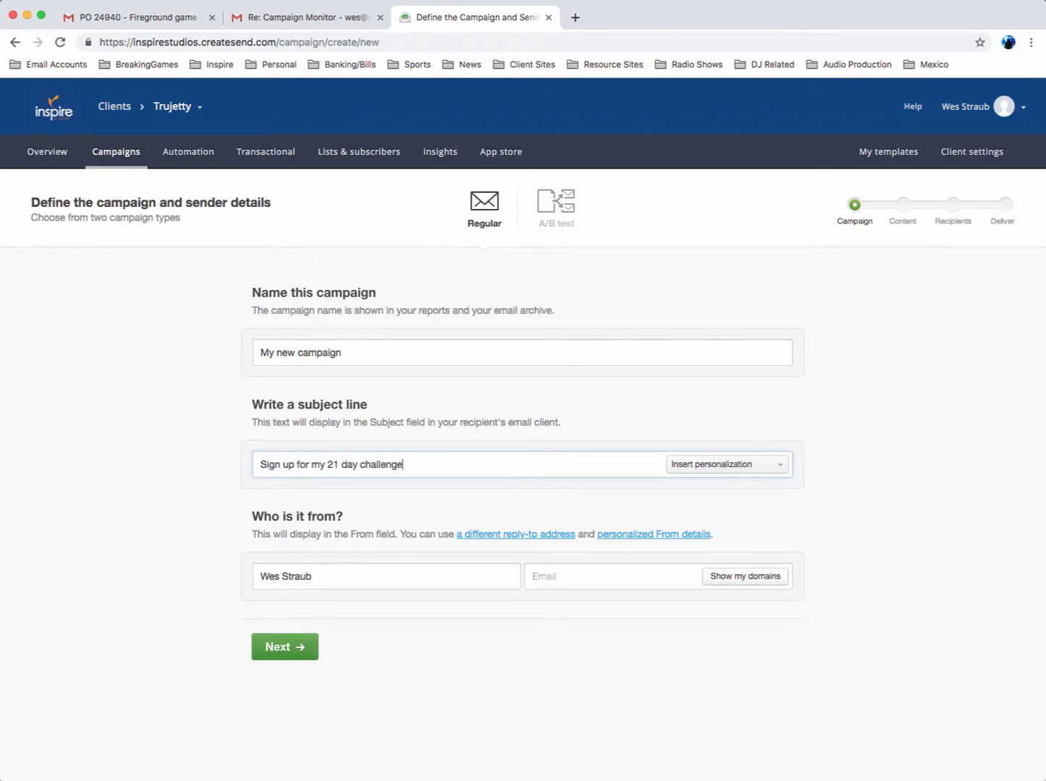
Set the sender name to Trujetty, enter the sender's email address, and continue to the content stage
{"action": "left_click", "coordinate": [315, 571]}
{"action": "left_click_drag", "start_coordinate": [323, 571], "coordinate": [217, 575]}
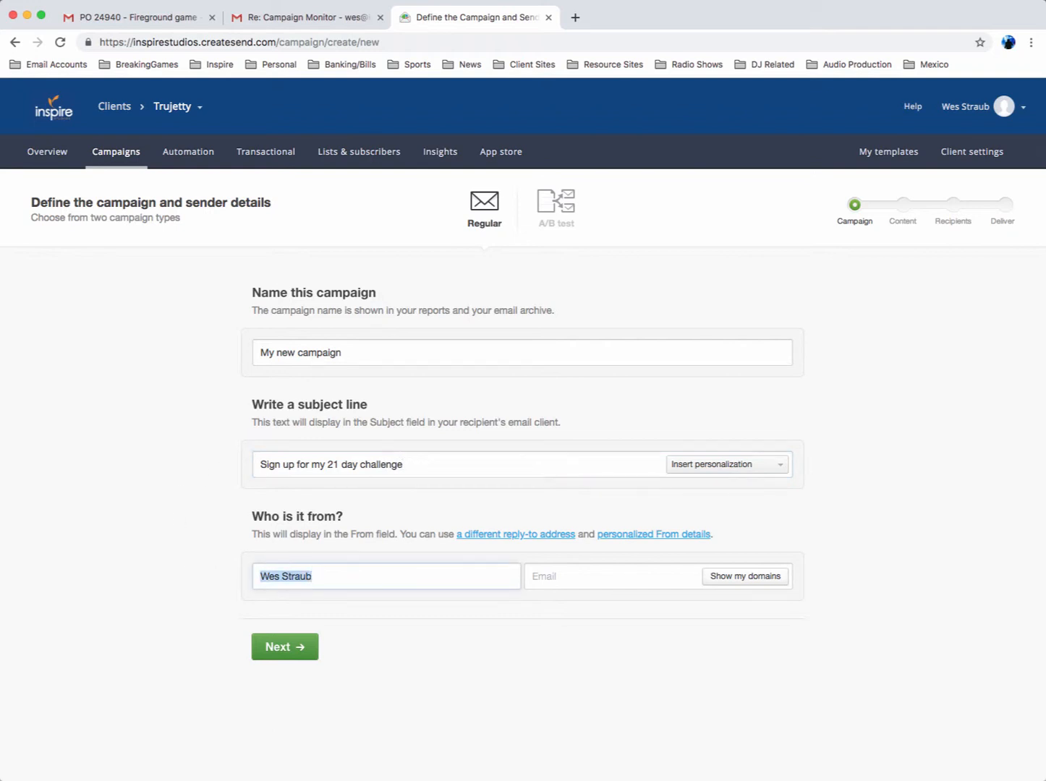
{"action": "type", "text": "Trujetty"}
{"action": "key", "text": "Tab"}
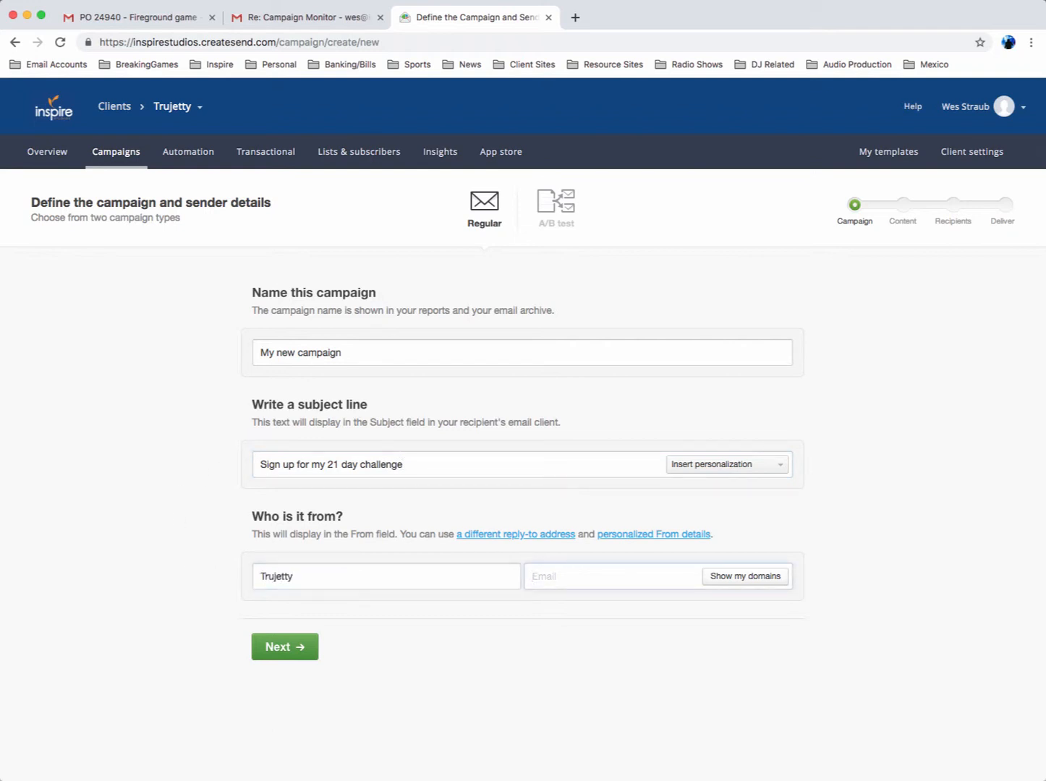
{"action": "type", "text": "inum.ca"}
{"action": "left_click", "coordinate": [281, 646]}
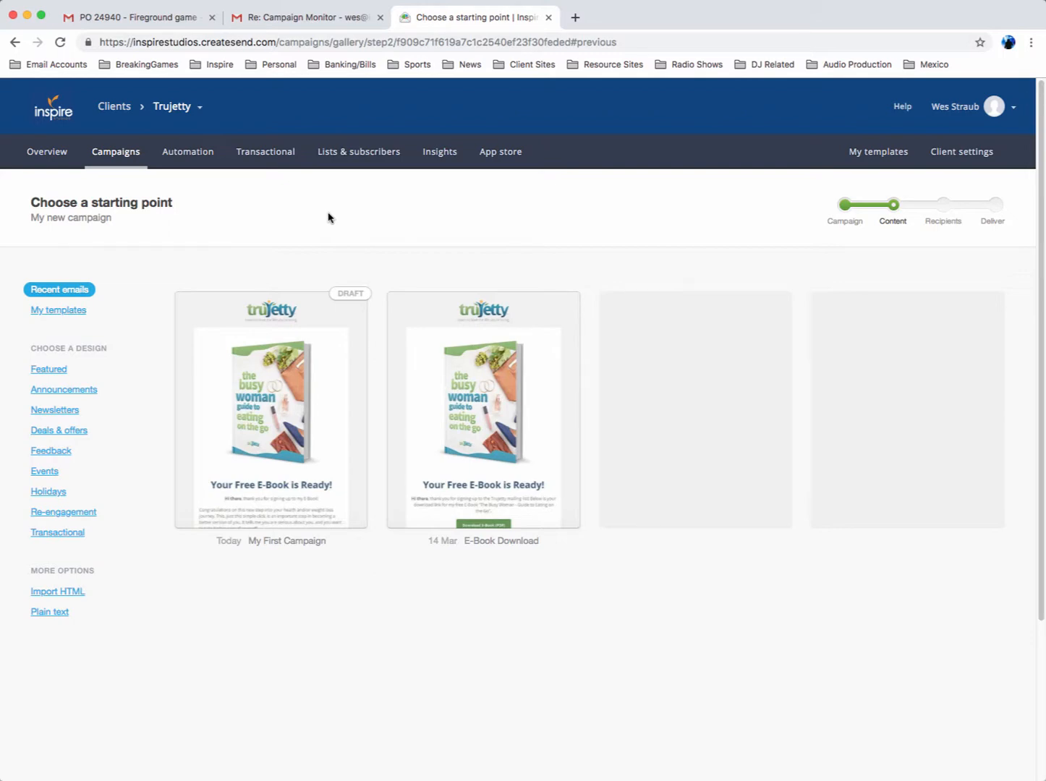
Browse the featured and announcement designs, then start the email from the saved E-Book Download template
{"action": "left_click", "coordinate": [48, 370]}
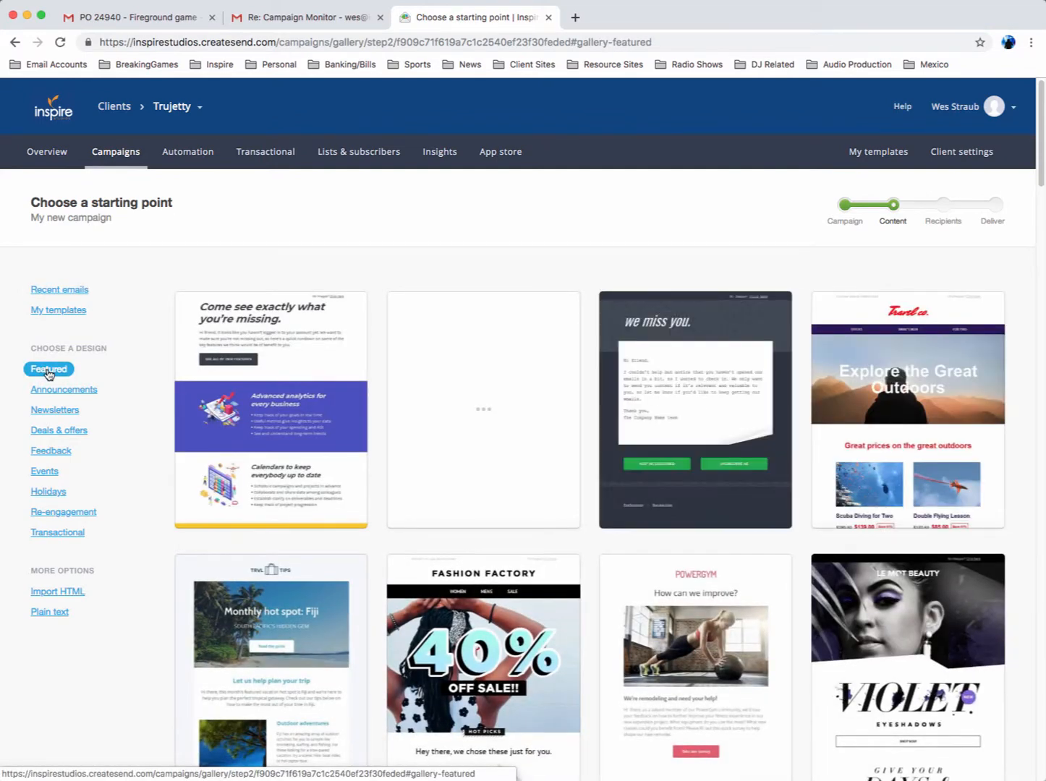
{"action": "left_click", "coordinate": [72, 391]}
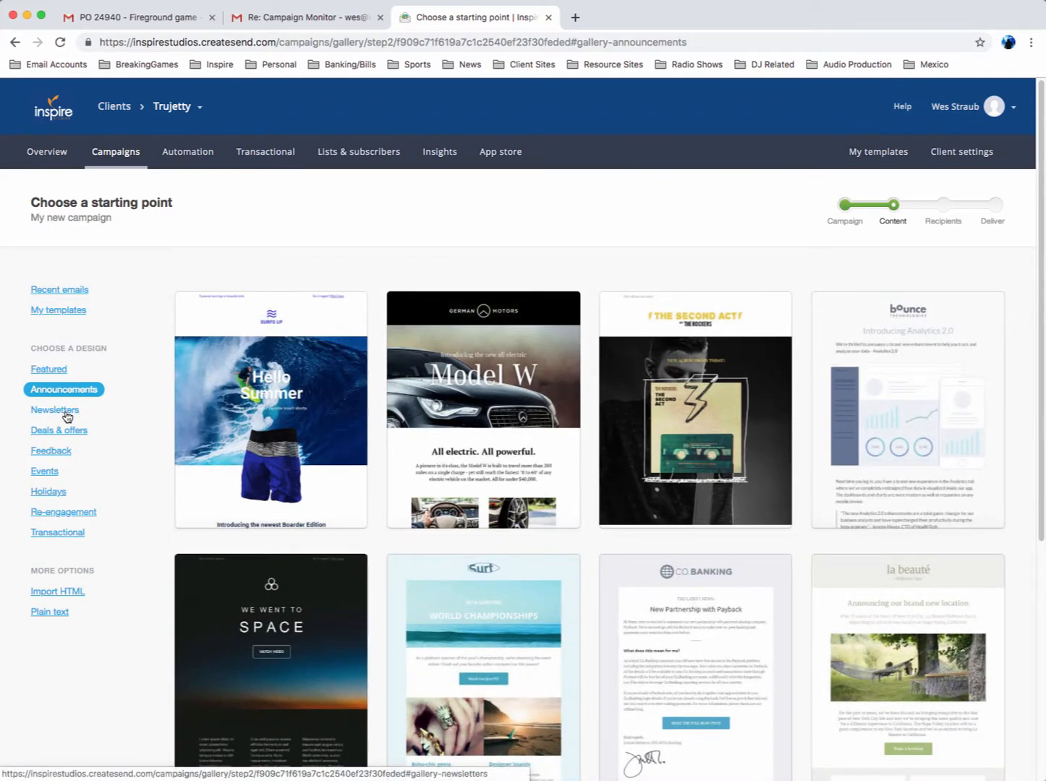
{"action": "left_click", "coordinate": [70, 313]}
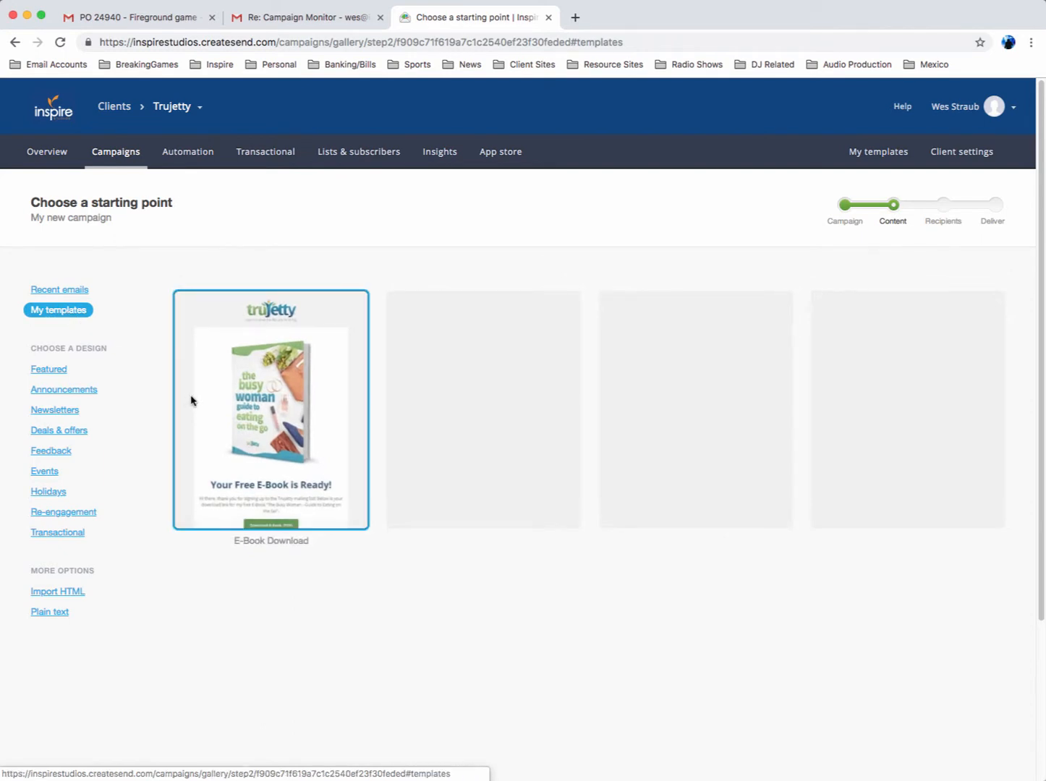
{"action": "left_click", "coordinate": [286, 386]}
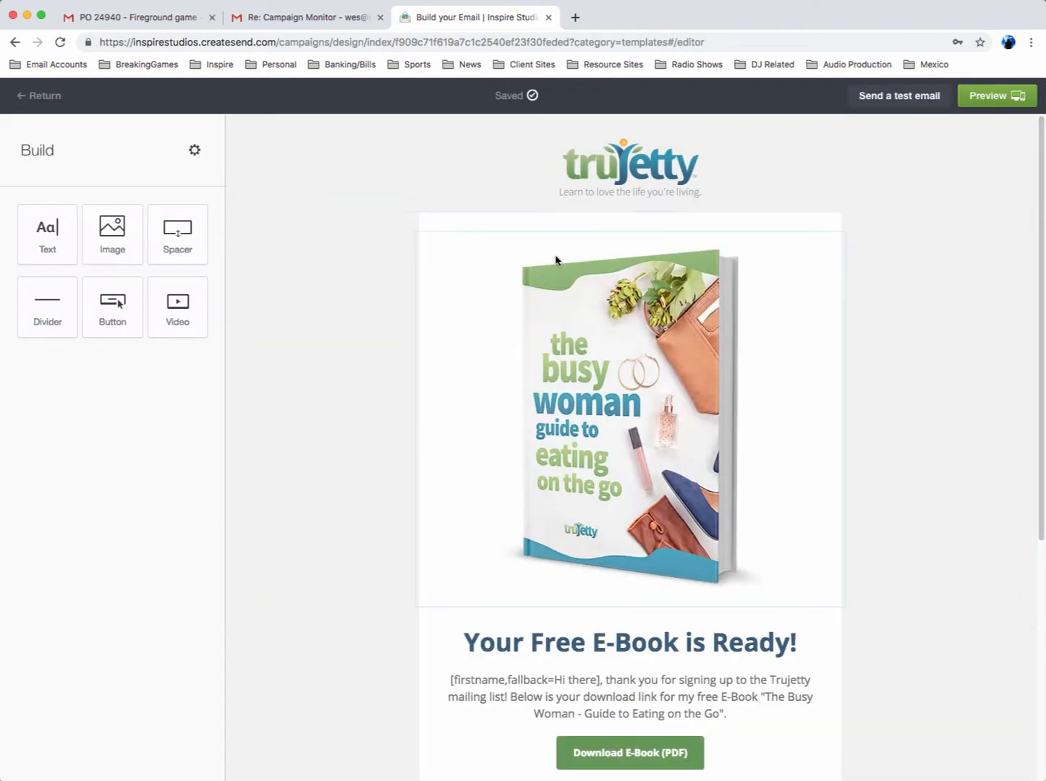
Delete the book cover image from the email and confirm the deletion
{"action": "left_click", "coordinate": [760, 392]}
{"action": "scroll", "coordinate": [792, 393], "scroll_direction": "down", "scroll_amount": 1}
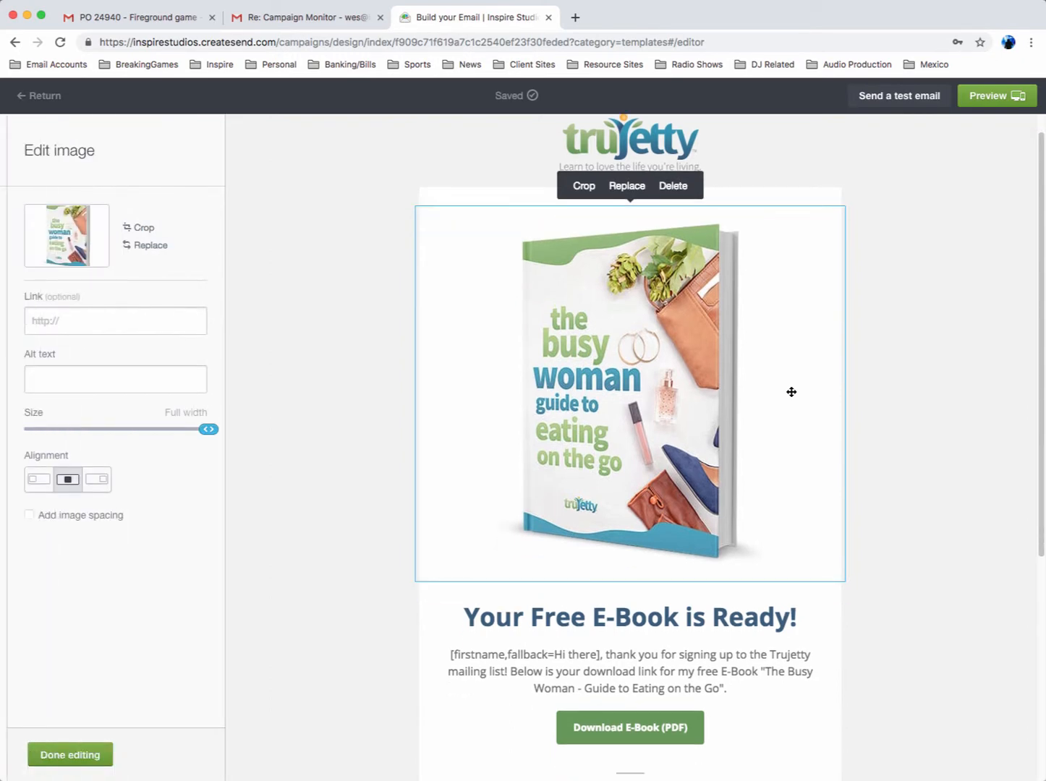
{"action": "left_click", "coordinate": [673, 185]}
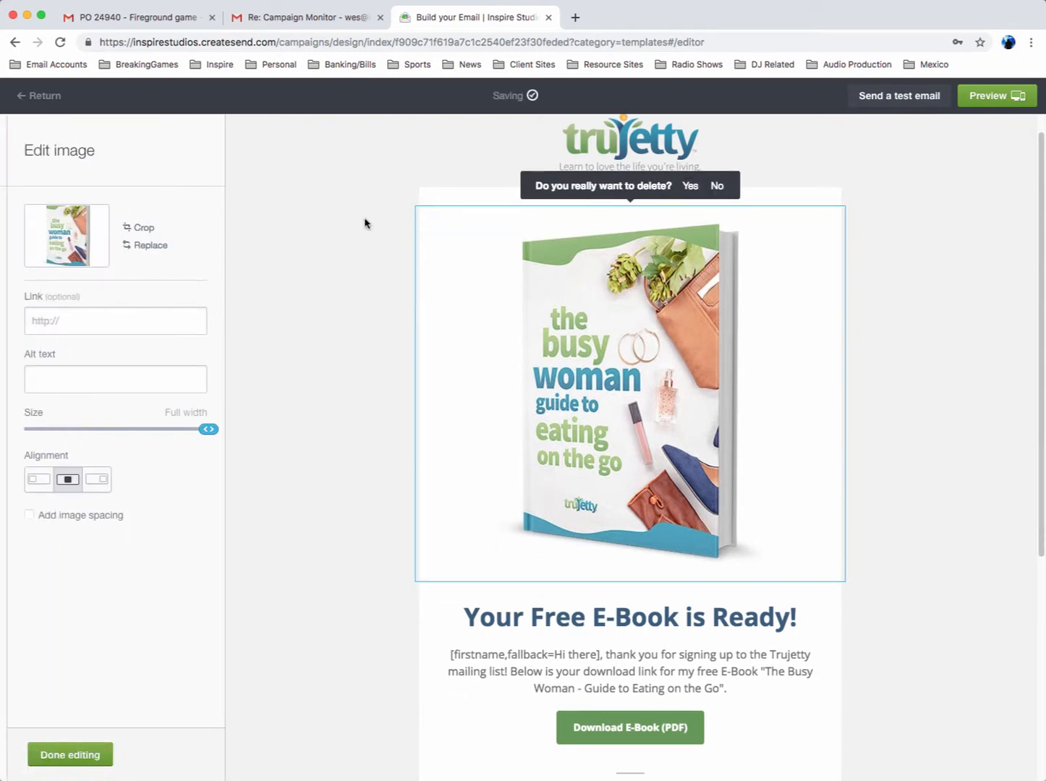
{"action": "left_click", "coordinate": [683, 186]}
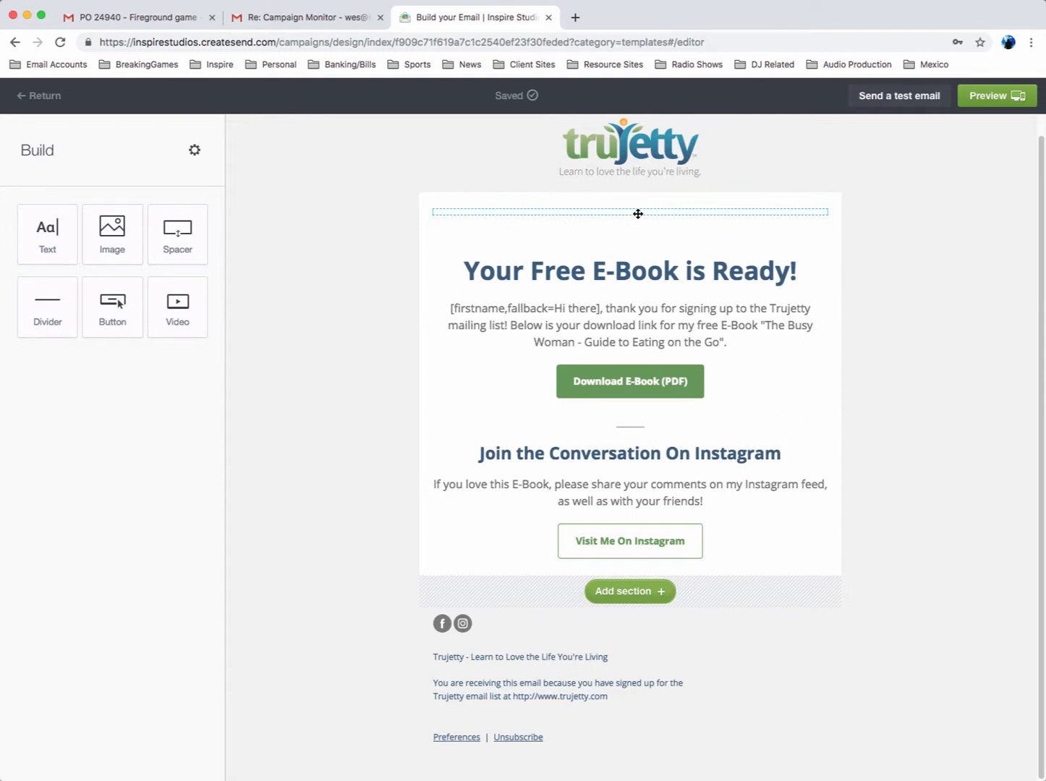
Delete the spacer above the main heading so that its section is empty
{"action": "left_click", "coordinate": [655, 209]}
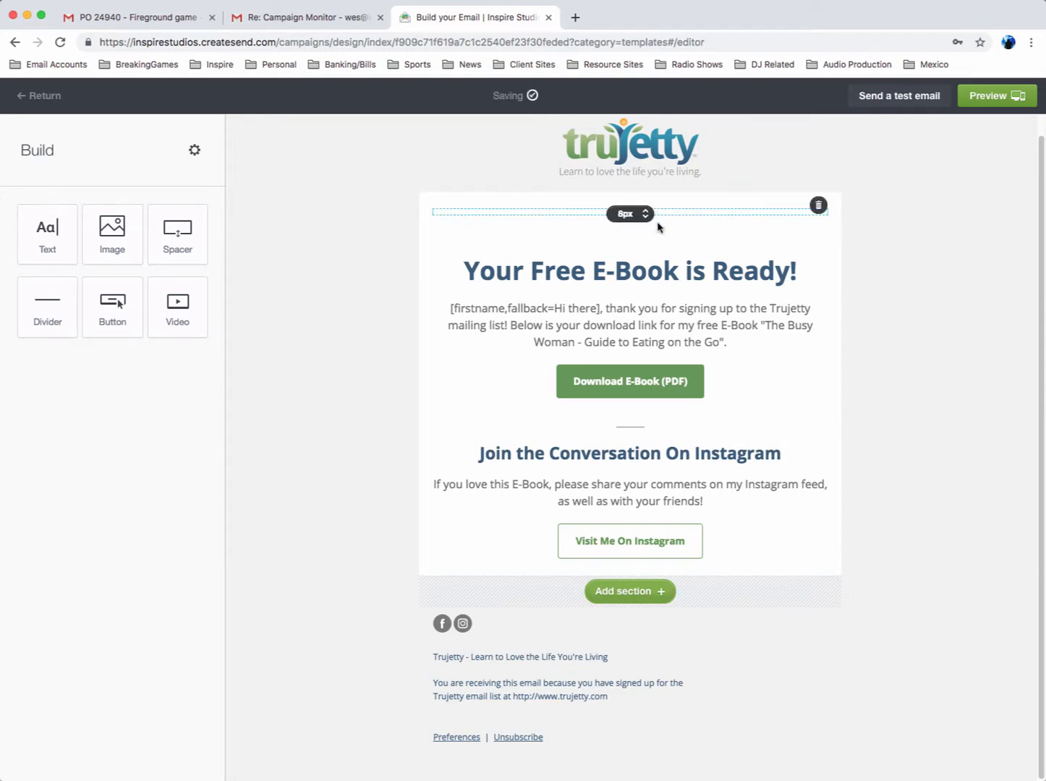
{"action": "left_click", "coordinate": [817, 206]}
{"action": "left_click", "coordinate": [798, 205]}
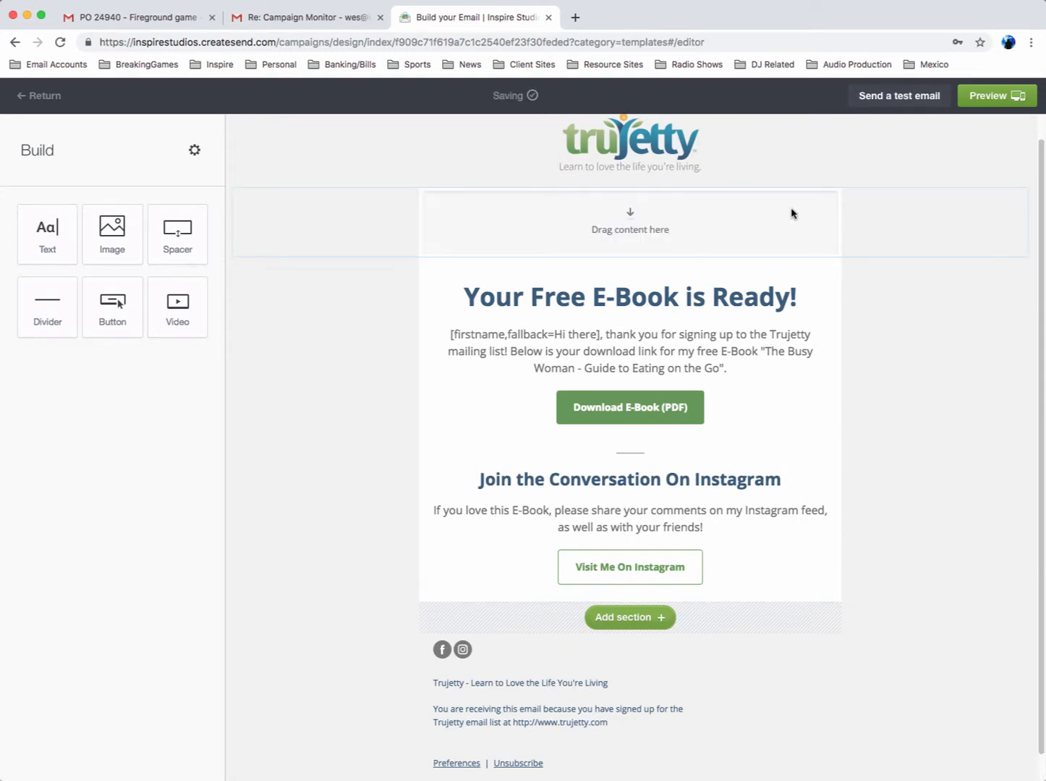
Replace the main heading "Your Free E-Book is Ready!" with "My text here"
{"action": "left_click", "coordinate": [687, 288]}
{"action": "left_click_drag", "start_coordinate": [759, 296], "coordinate": [447, 289]}
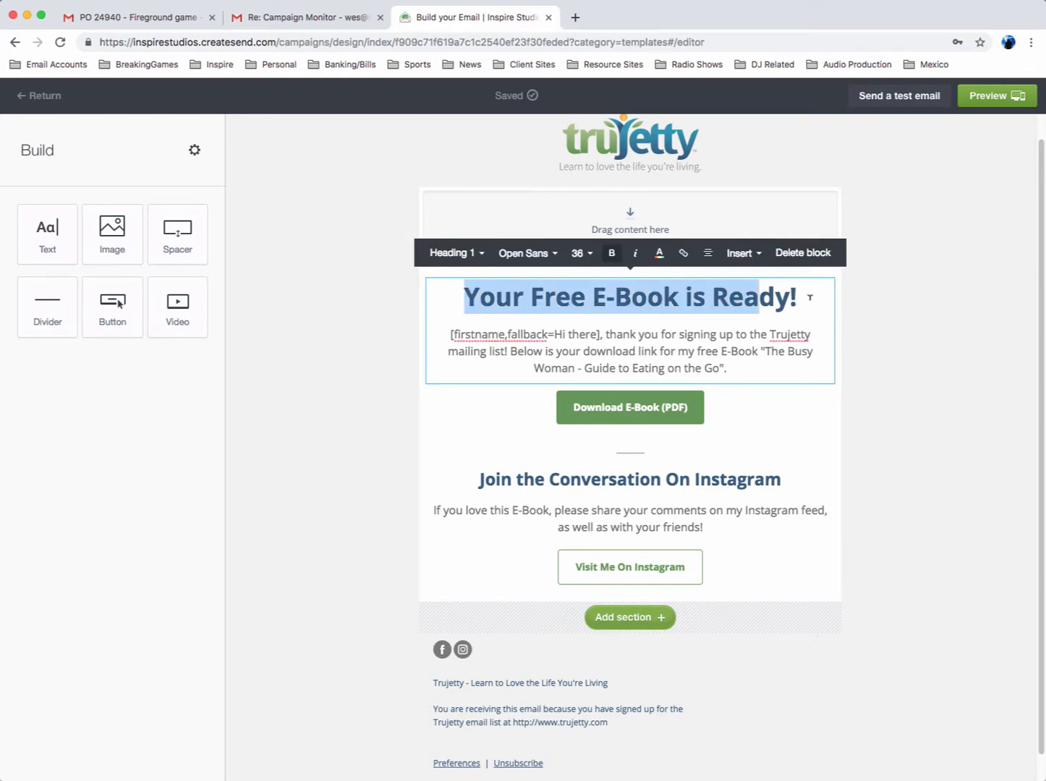
{"action": "left_click_drag", "start_coordinate": [806, 293], "coordinate": [389, 297]}
{"action": "type", "text": "My text here"}
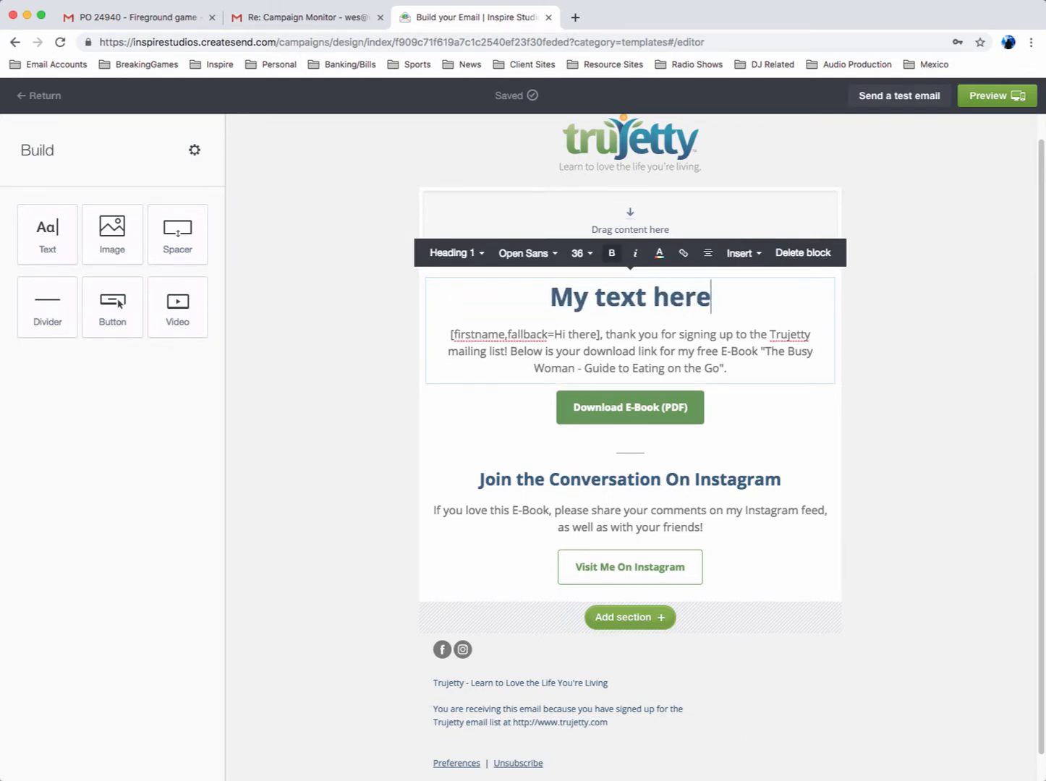
Insert a divider into the empty section above the "My text here" heading
{"action": "left_click", "coordinate": [671, 204]}
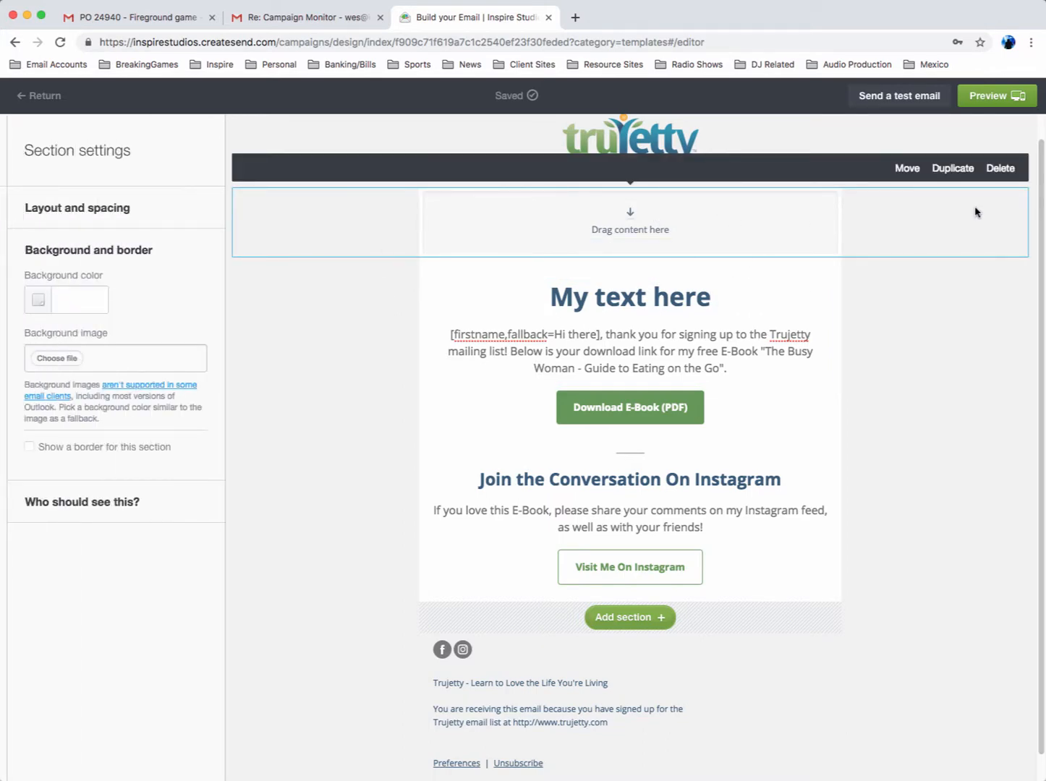
{"action": "left_click", "coordinate": [640, 224]}
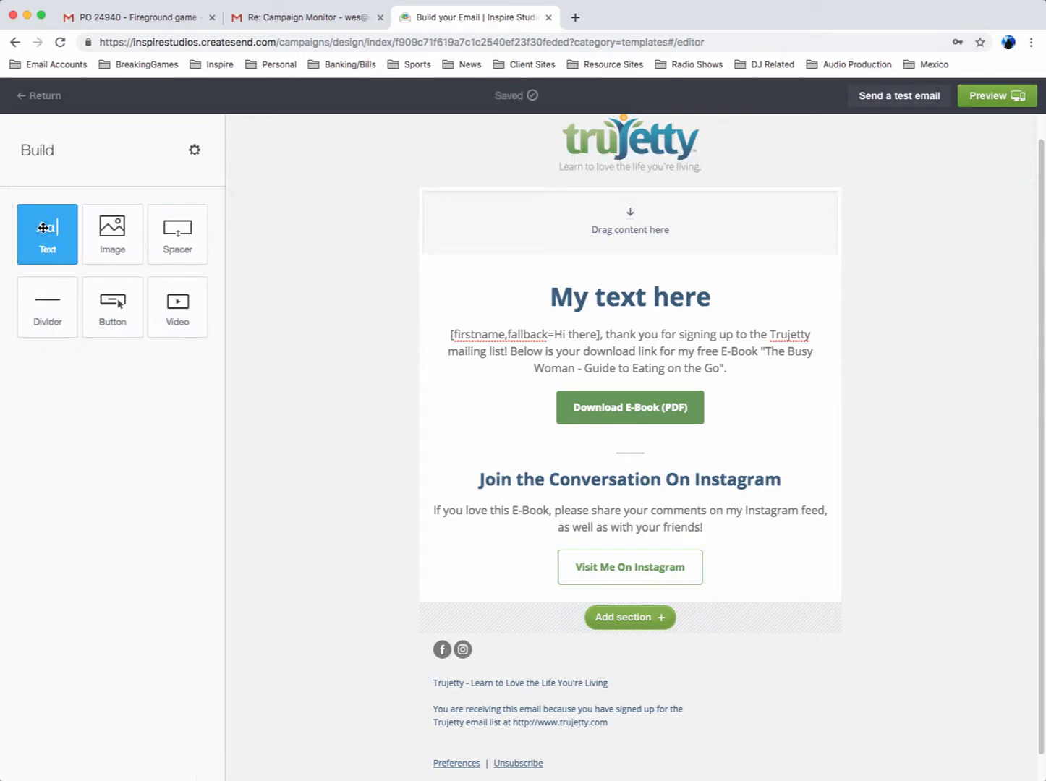
{"action": "left_click_drag", "start_coordinate": [65, 306], "coordinate": [633, 241]}
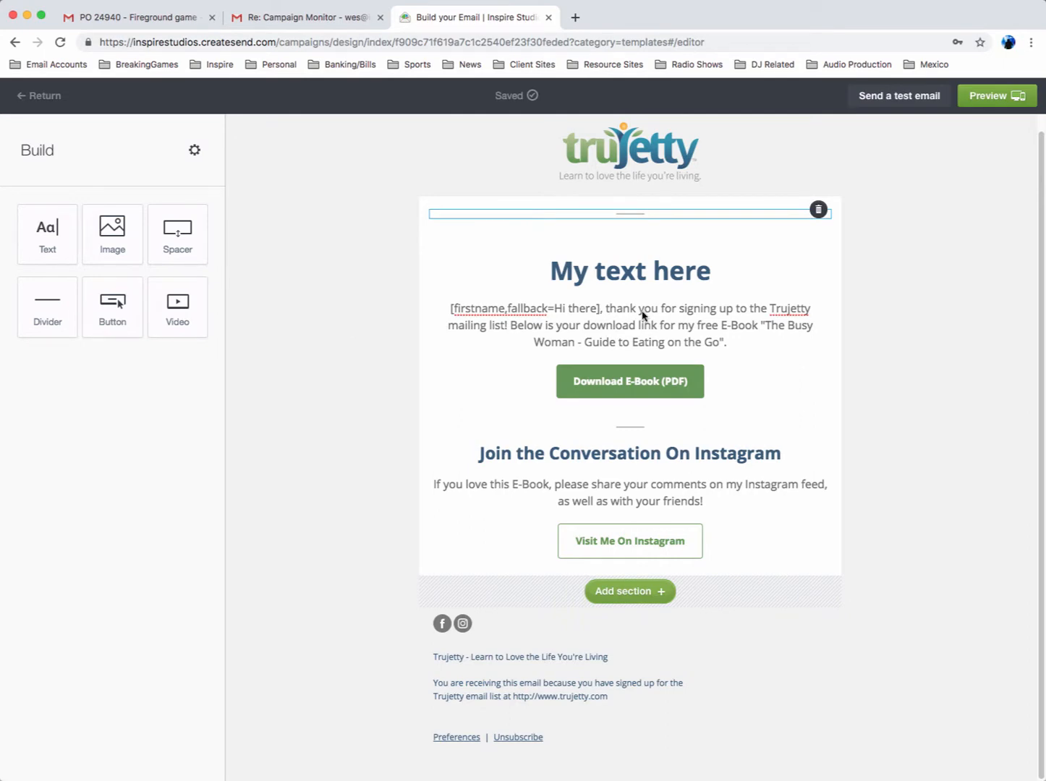
Inspect the editing options of the body paragraph, the Download E-Book button and the Instagram text block
{"action": "left_click", "coordinate": [611, 328]}
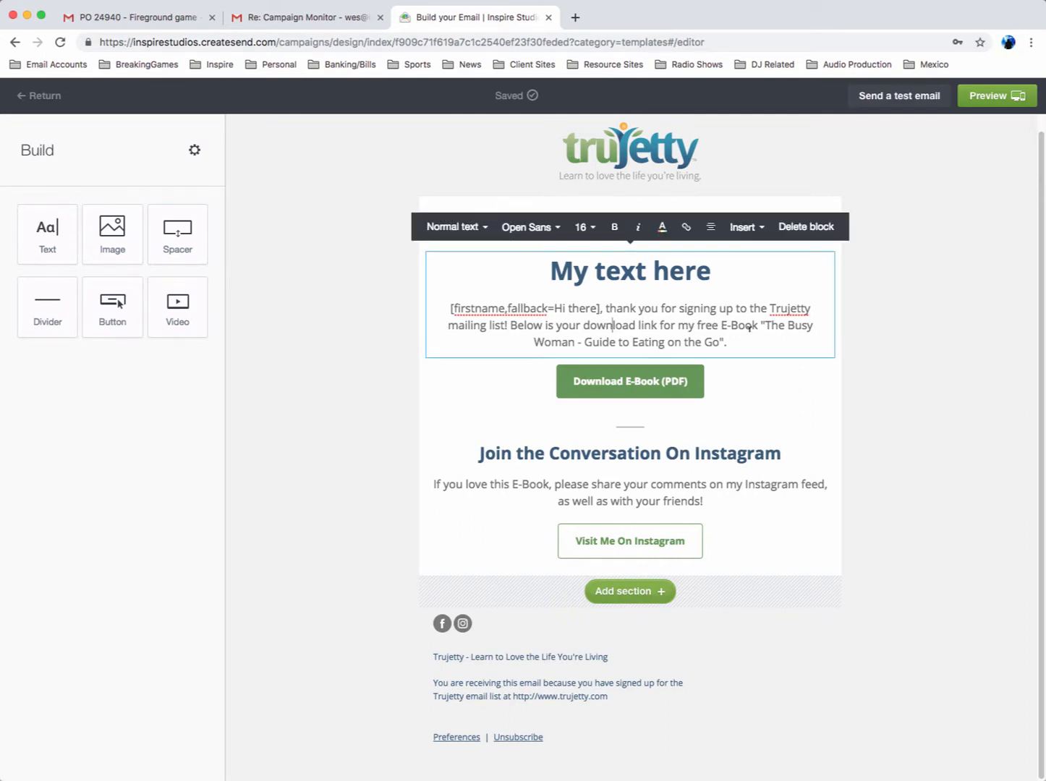
{"action": "left_click", "coordinate": [639, 380]}
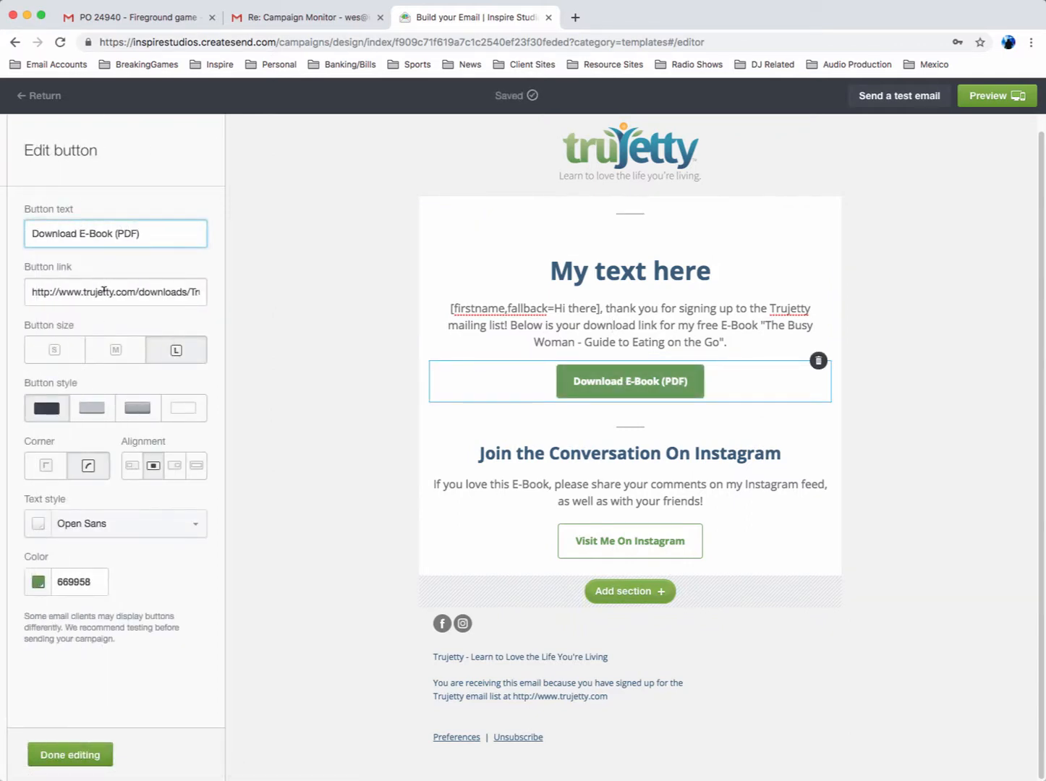
{"action": "left_click", "coordinate": [596, 459]}
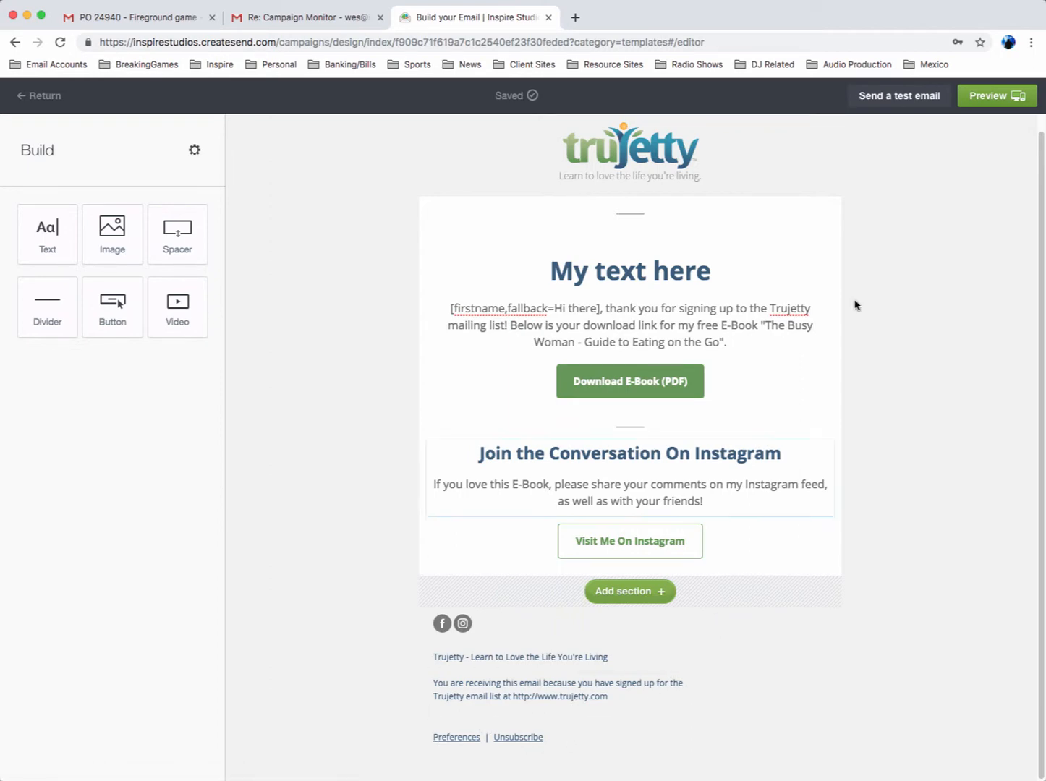
Preview the email and look through both its desktop and mobile versions
{"action": "left_click", "coordinate": [986, 98]}
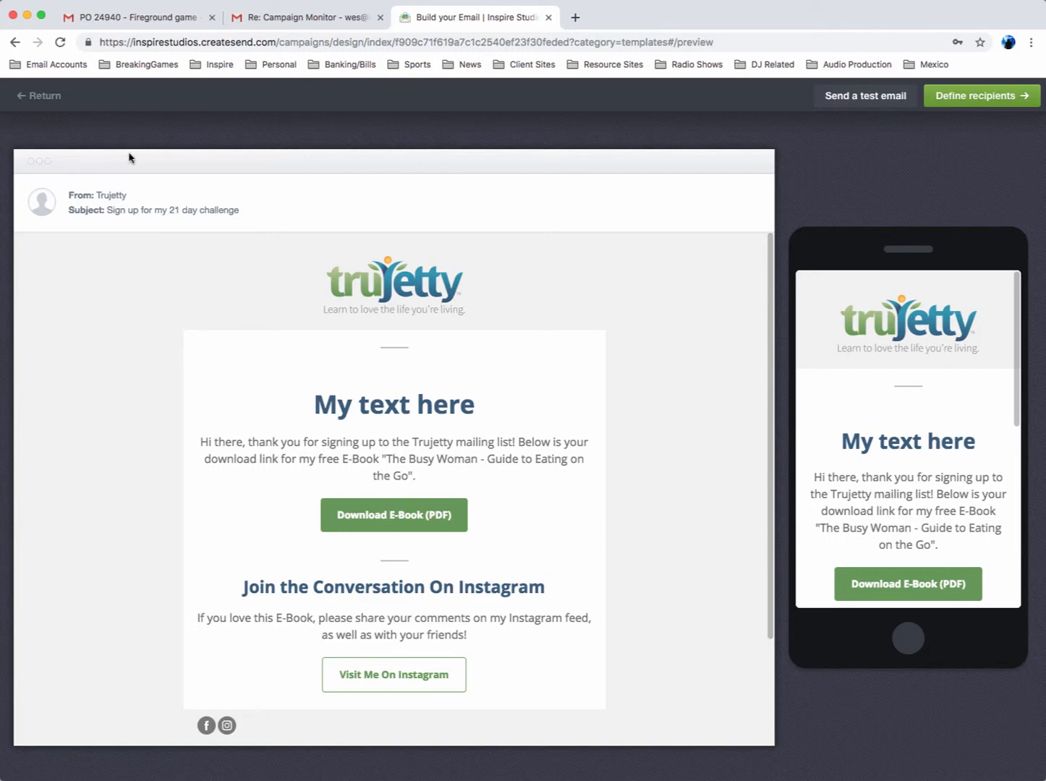
{"action": "scroll", "coordinate": [372, 414], "scroll_direction": "down", "scroll_amount": 4}
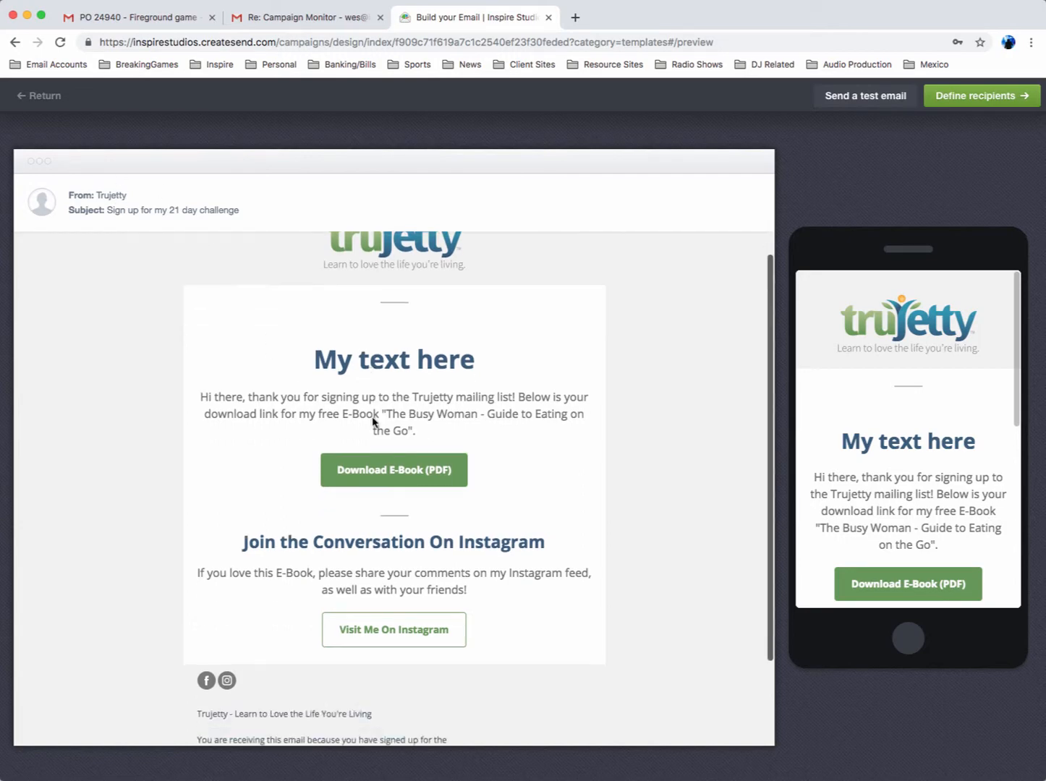
{"action": "scroll", "coordinate": [935, 439], "scroll_direction": "down", "scroll_amount": 8}
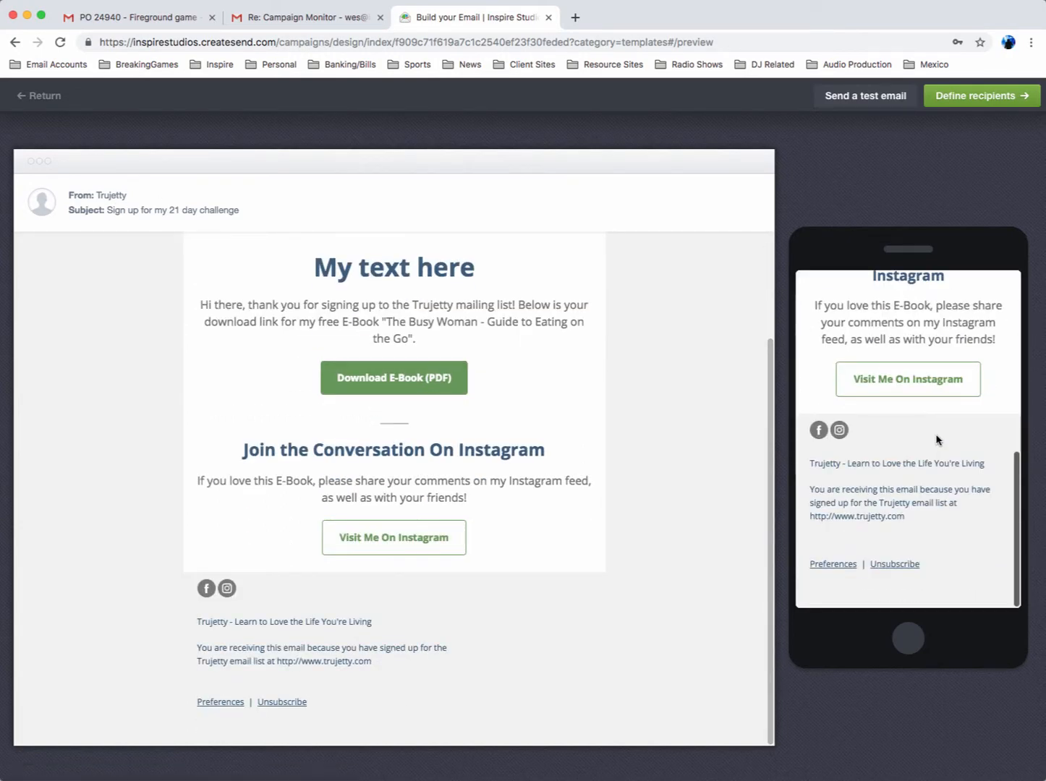
{"action": "scroll", "coordinate": [933, 436], "scroll_direction": "up", "scroll_amount": 10}
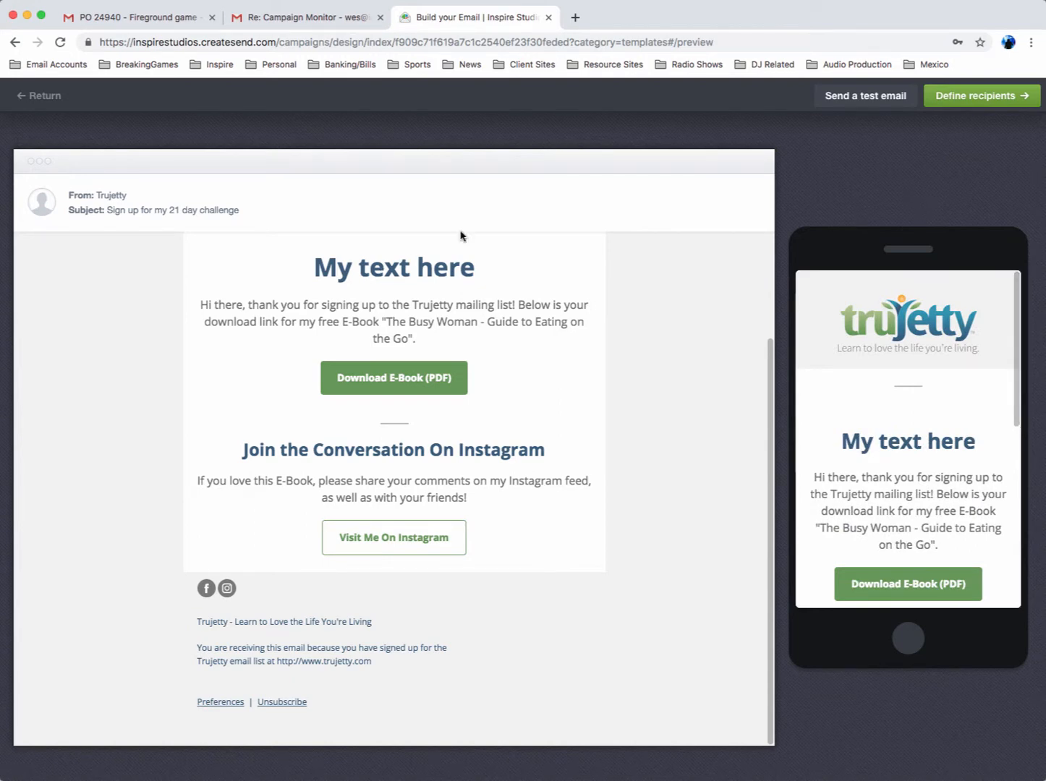
Define the campaign's recipients as the E-Book Subscribers list and continue to the campaign snapshot
{"action": "left_click", "coordinate": [954, 96]}
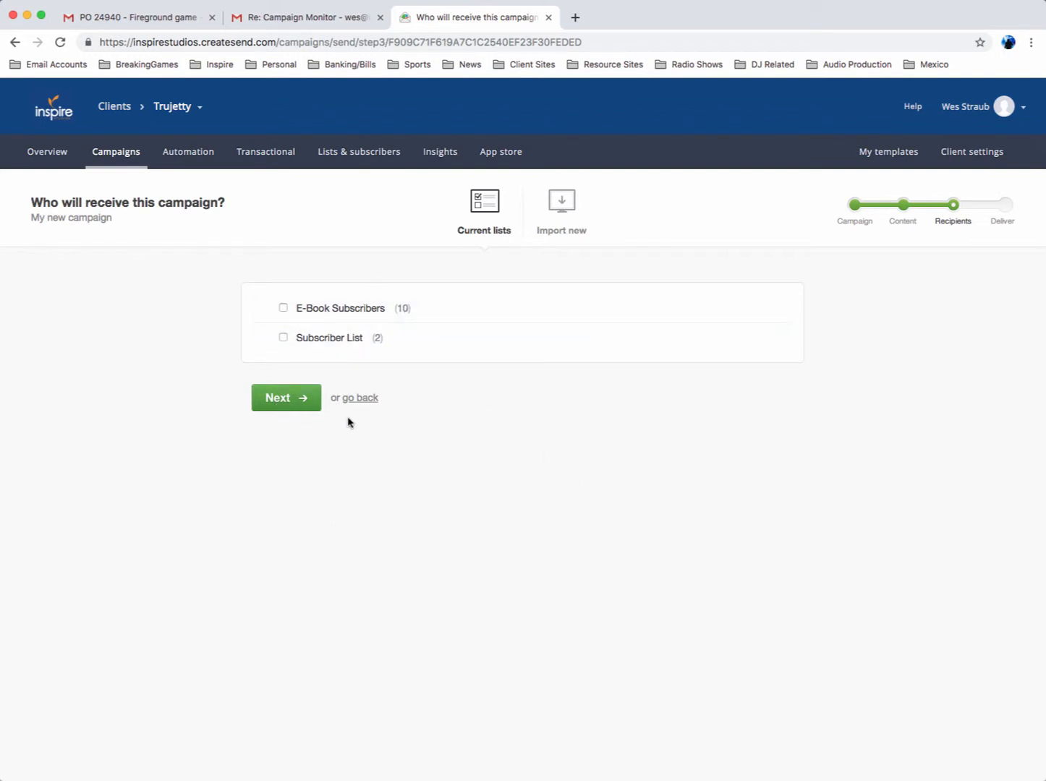
{"action": "left_click", "coordinate": [282, 308]}
{"action": "left_click", "coordinate": [298, 399]}
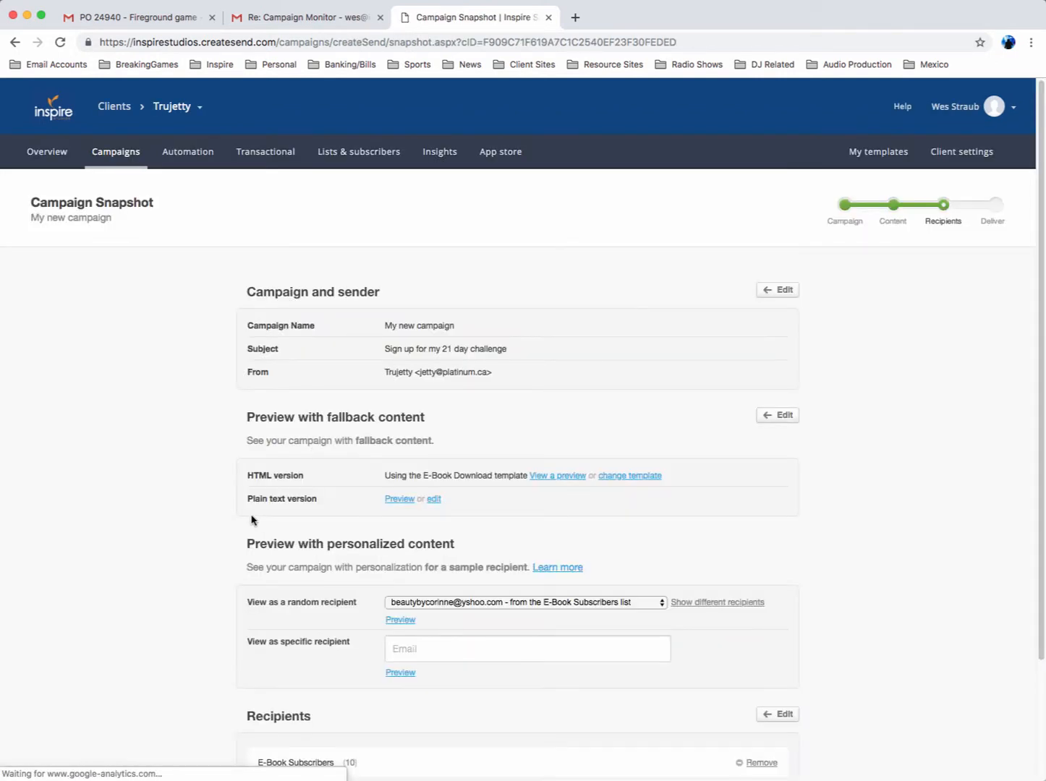
Review the campaign snapshot and open the personalized preview for a random recipient, moving its window fully into view
{"action": "scroll", "coordinate": [166, 480], "scroll_direction": "down", "scroll_amount": 2}
{"action": "scroll", "coordinate": [166, 479], "scroll_direction": "down", "scroll_amount": 2}
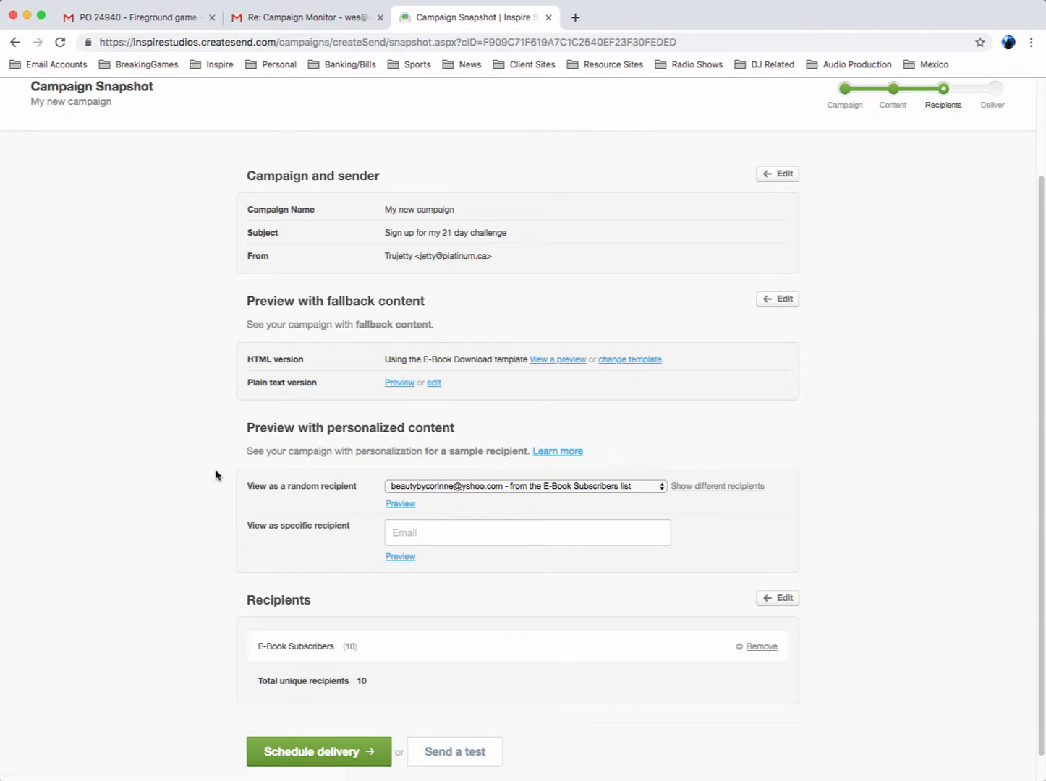
{"action": "scroll", "coordinate": [215, 475], "scroll_direction": "down", "scroll_amount": 1}
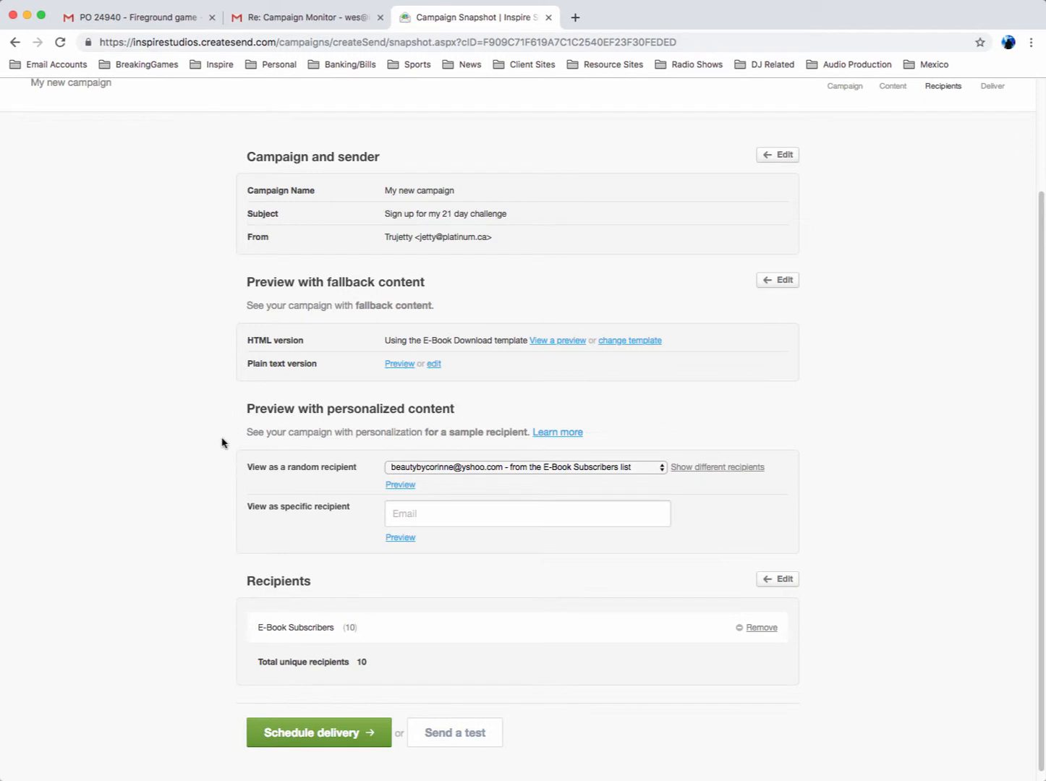
{"action": "scroll", "coordinate": [222, 442], "scroll_direction": "down", "scroll_amount": 1}
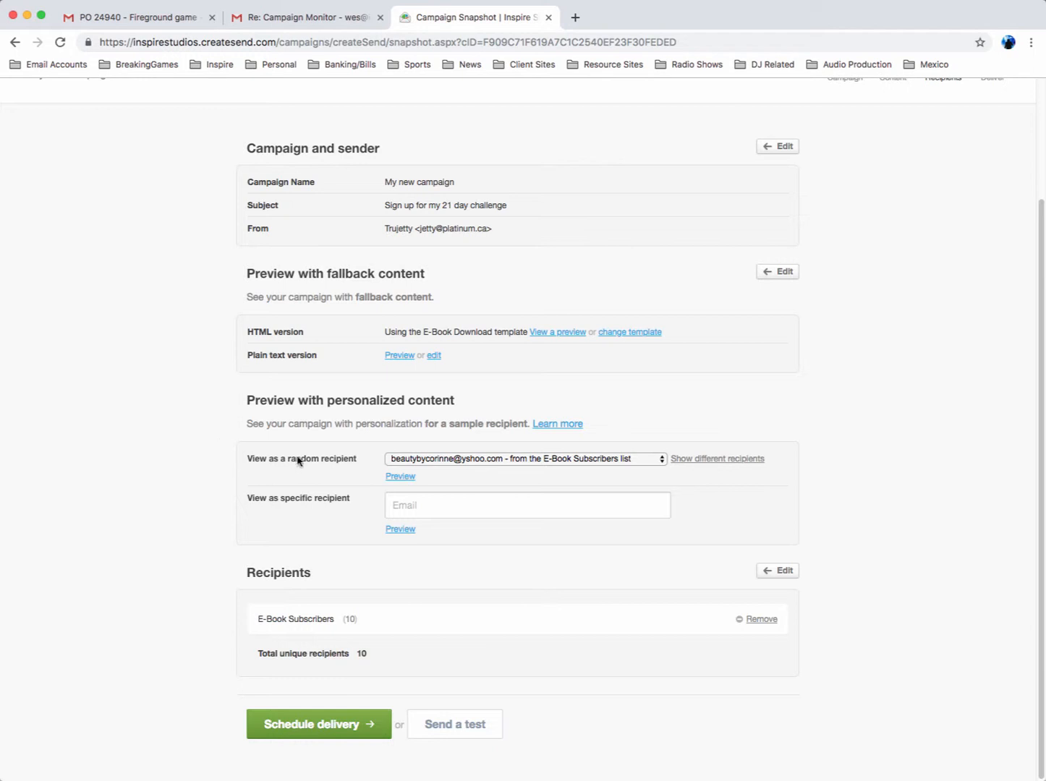
{"action": "left_click", "coordinate": [402, 477]}
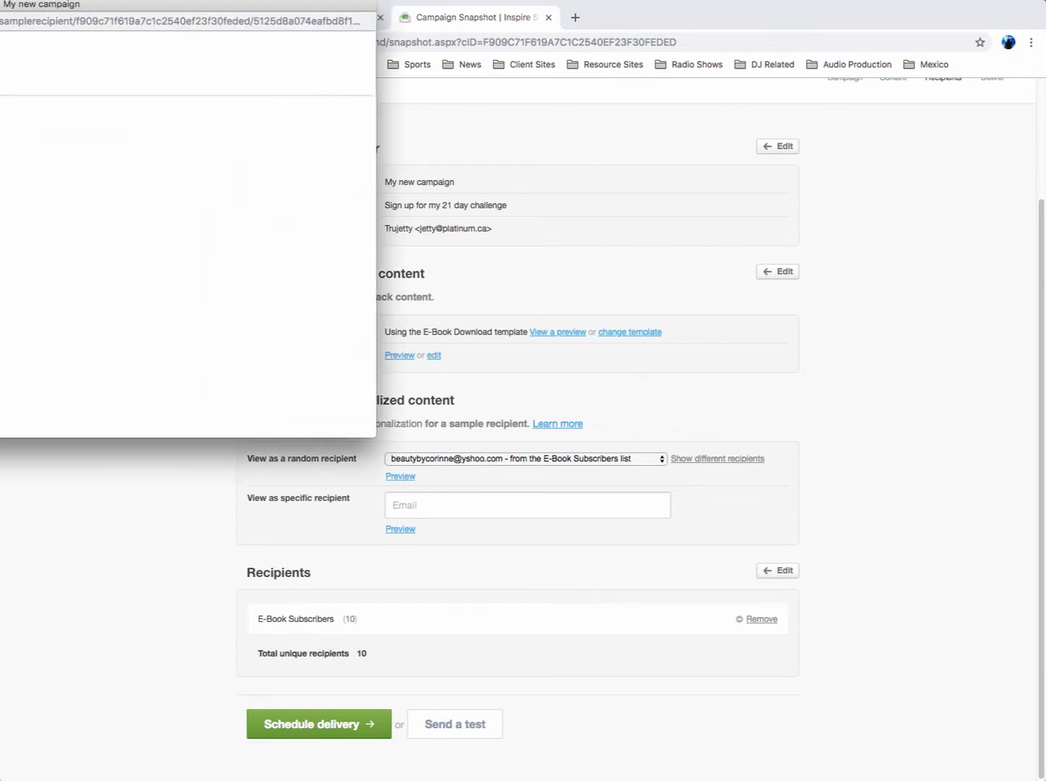
{"action": "left_click_drag", "start_coordinate": [93, 9], "coordinate": [446, 53]}
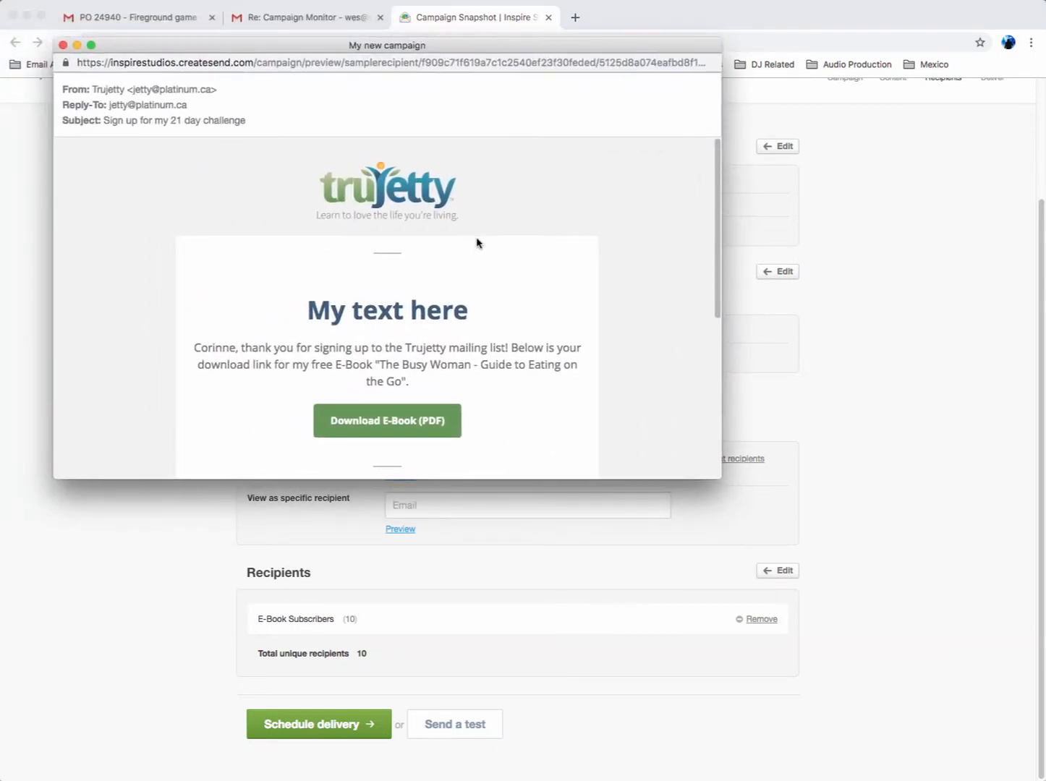
Look through the personalized campaign email from header to footer and close its preview window
{"action": "scroll", "coordinate": [478, 249], "scroll_direction": "down", "scroll_amount": 4}
{"action": "scroll", "coordinate": [475, 248], "scroll_direction": "up", "scroll_amount": 4}
{"action": "scroll", "coordinate": [393, 365], "scroll_direction": "down", "scroll_amount": 4}
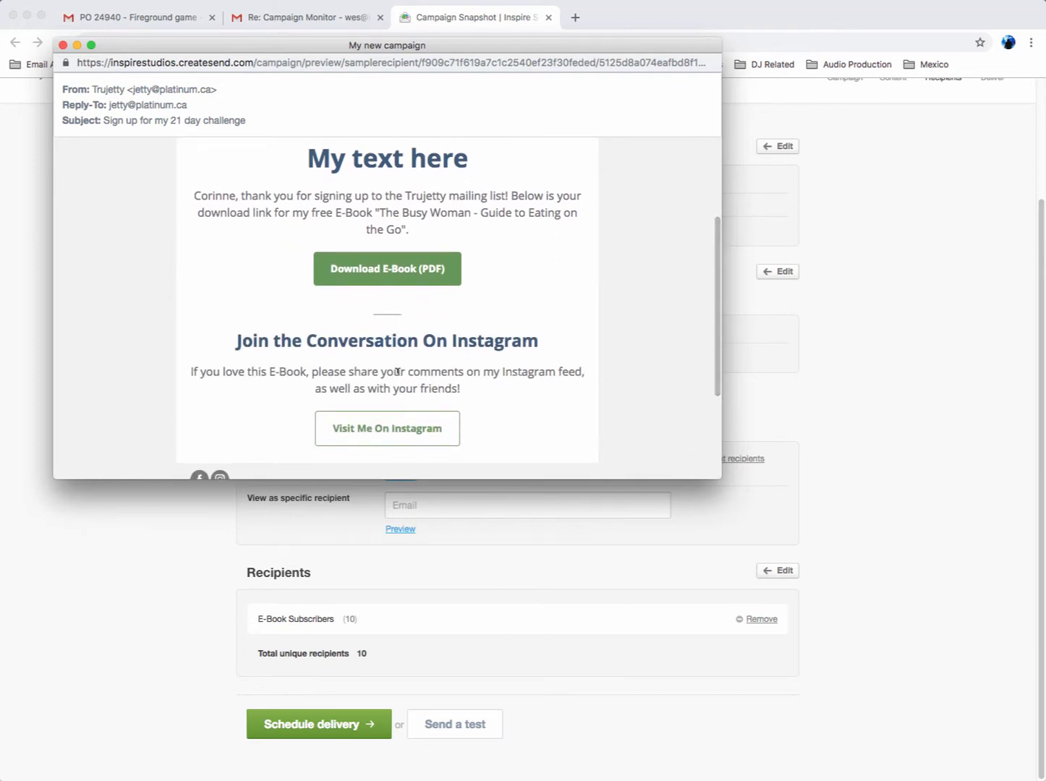
{"action": "scroll", "coordinate": [398, 371], "scroll_direction": "up", "scroll_amount": 4}
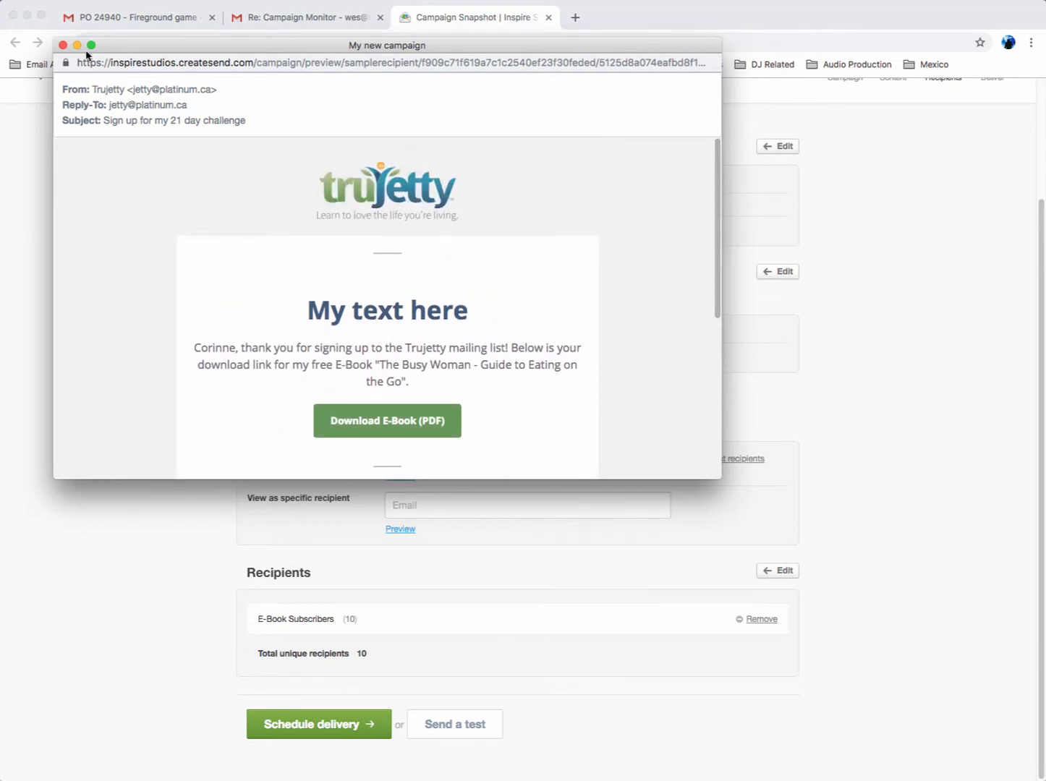
{"action": "left_click", "coordinate": [63, 46]}
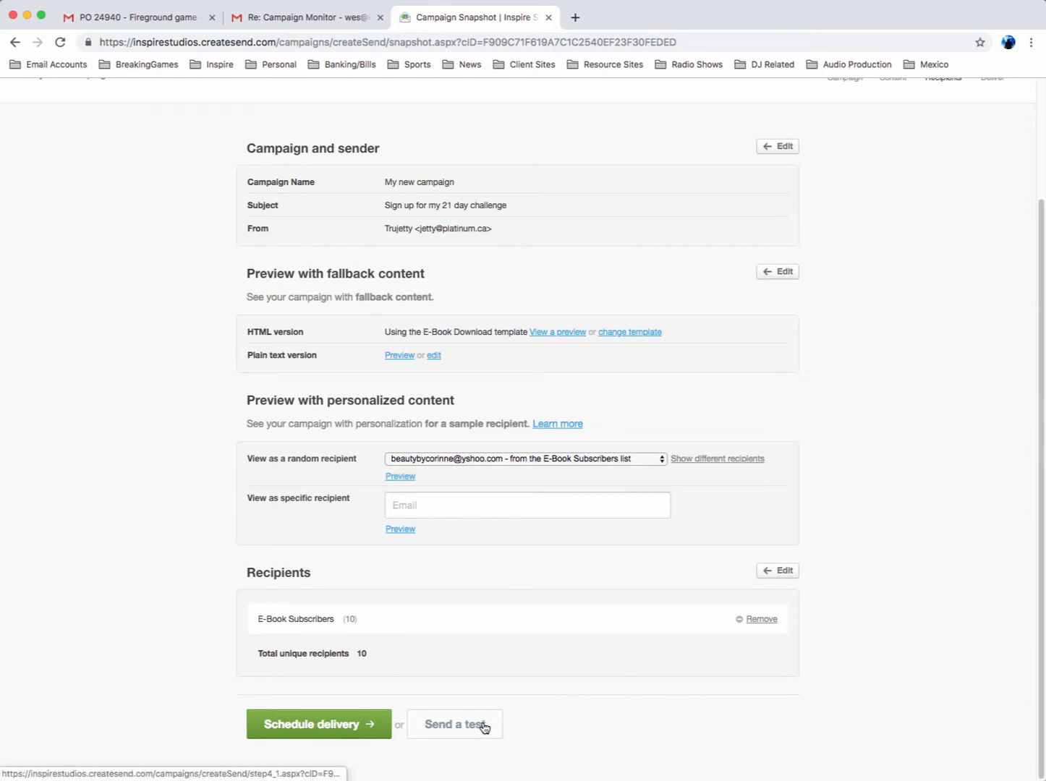
View the delivery scheduling options for the campaign and return to the list of recent campaign drafts
{"action": "left_click", "coordinate": [342, 725]}
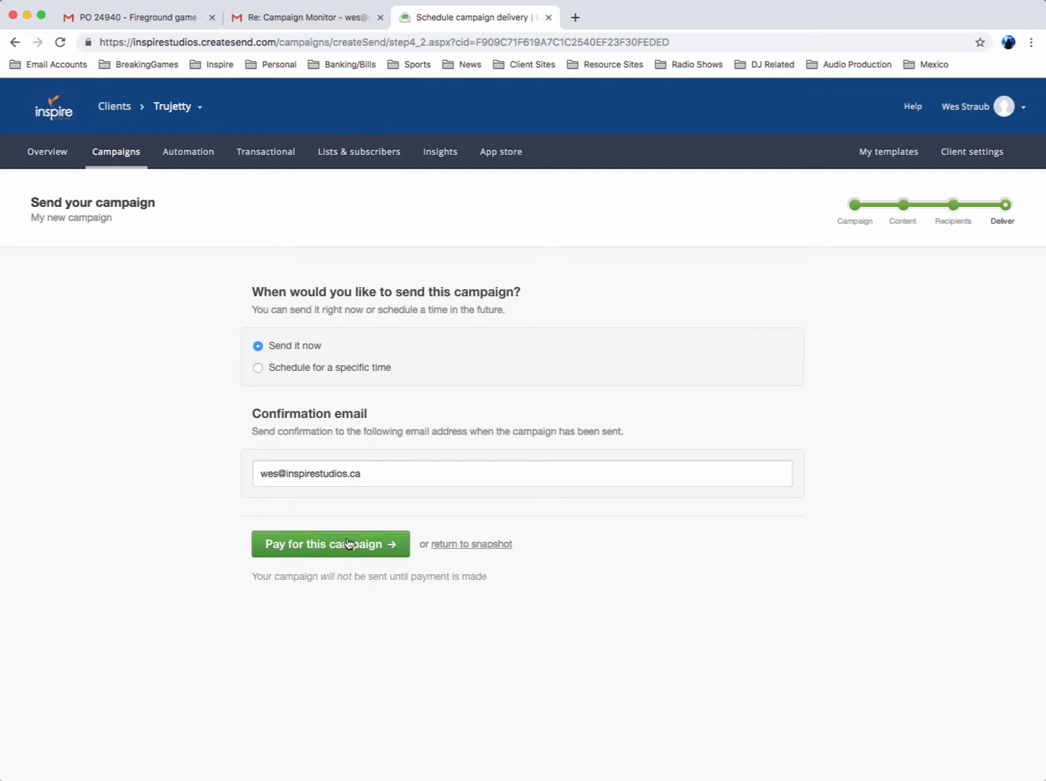
{"action": "left_click", "coordinate": [116, 154]}
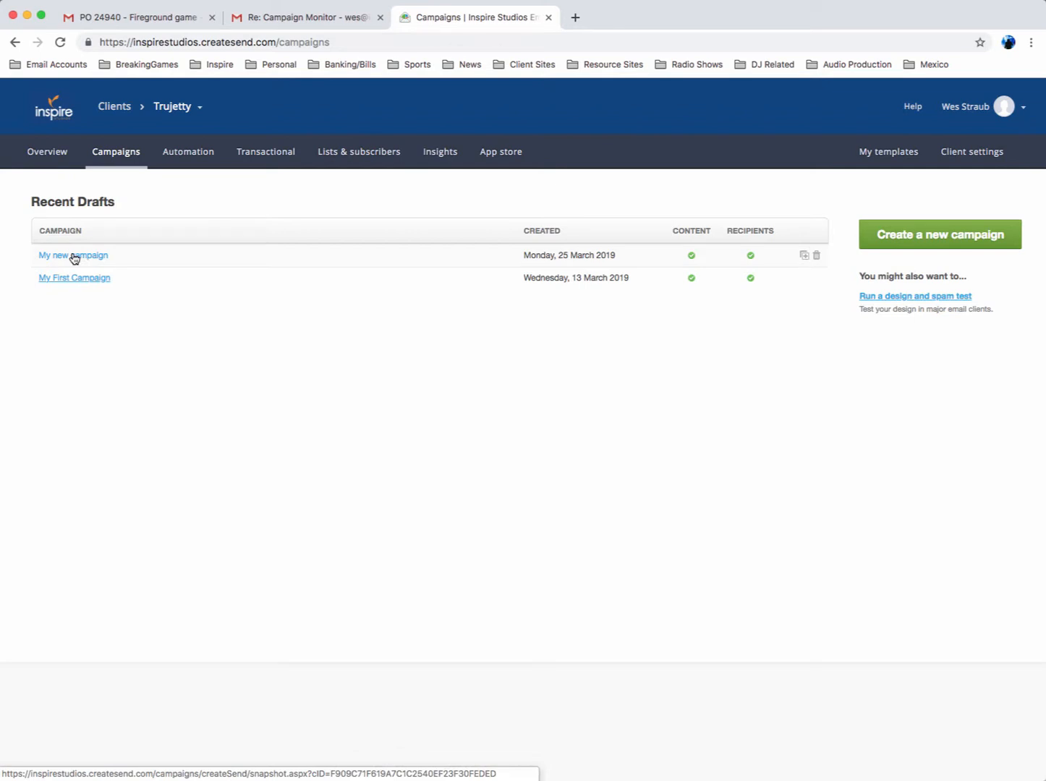
Open the E-Book Download automated journey and review the settings and content of its E-Book Delivery email
{"action": "left_click", "coordinate": [185, 154]}
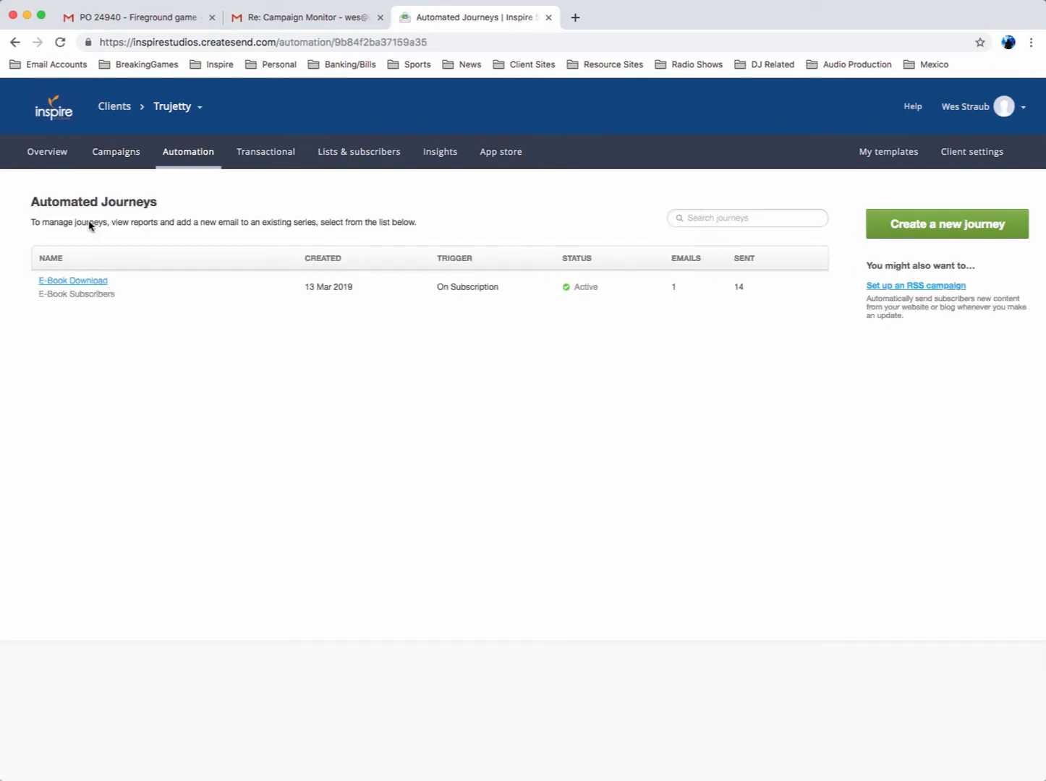
{"action": "left_click", "coordinate": [97, 287]}
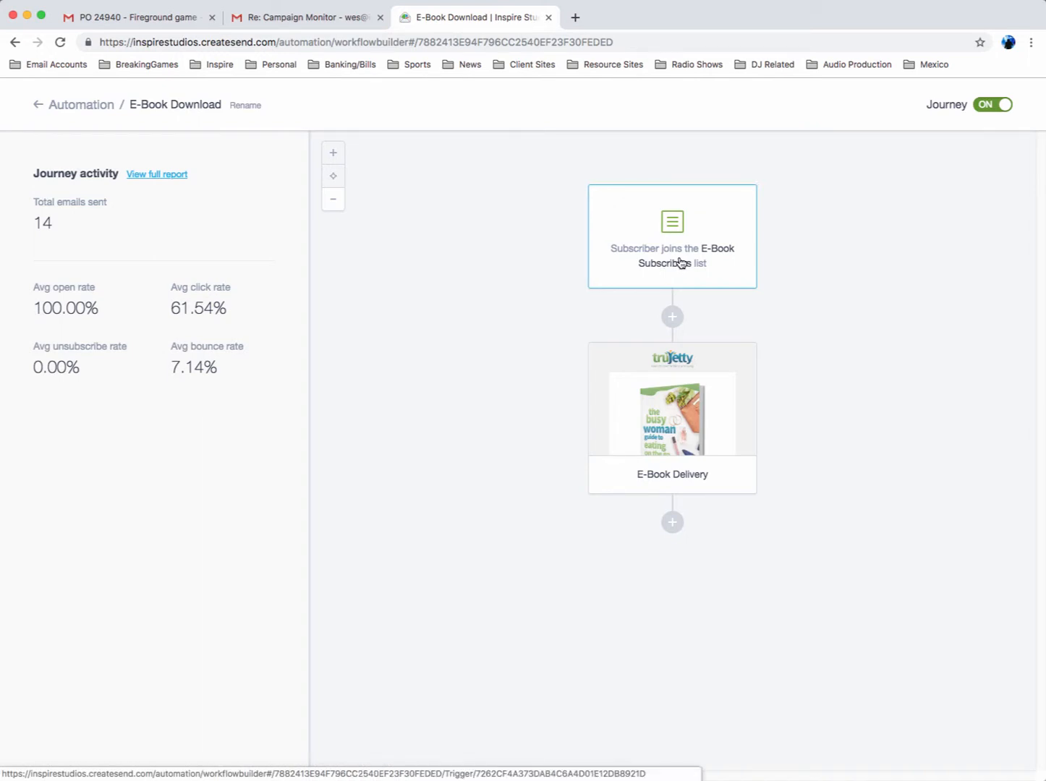
{"action": "left_click", "coordinate": [725, 426]}
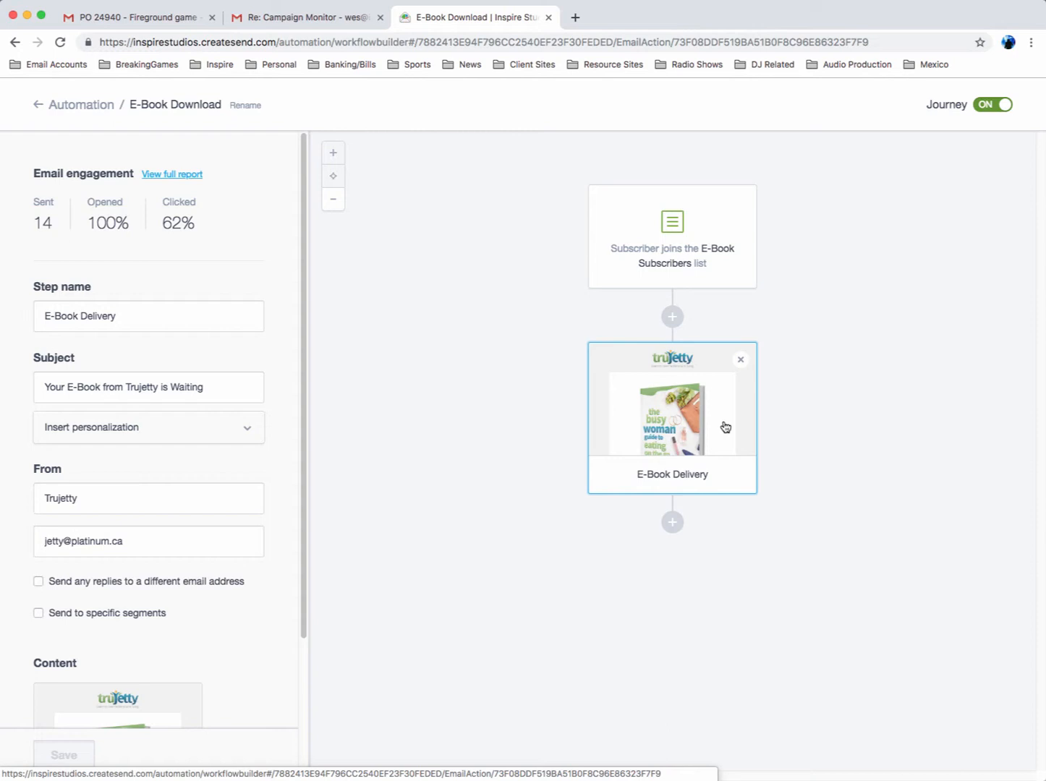
{"action": "scroll", "coordinate": [204, 415], "scroll_direction": "down", "scroll_amount": 5}
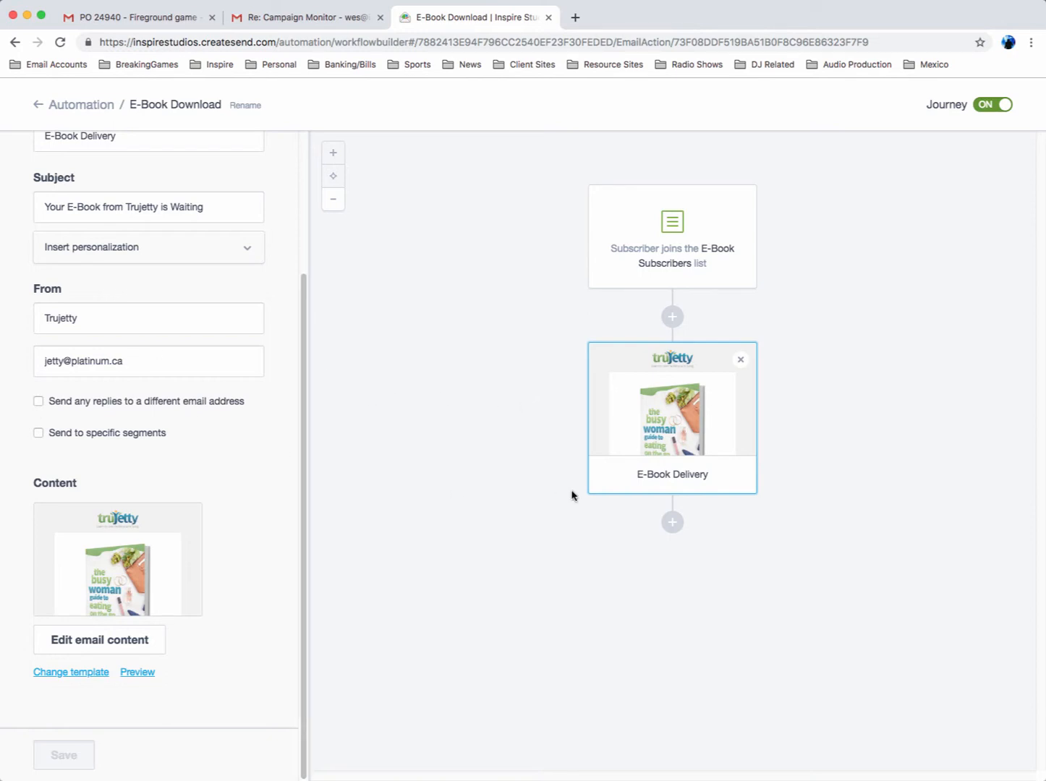
{"action": "scroll", "coordinate": [166, 499], "scroll_direction": "up", "scroll_amount": 5}
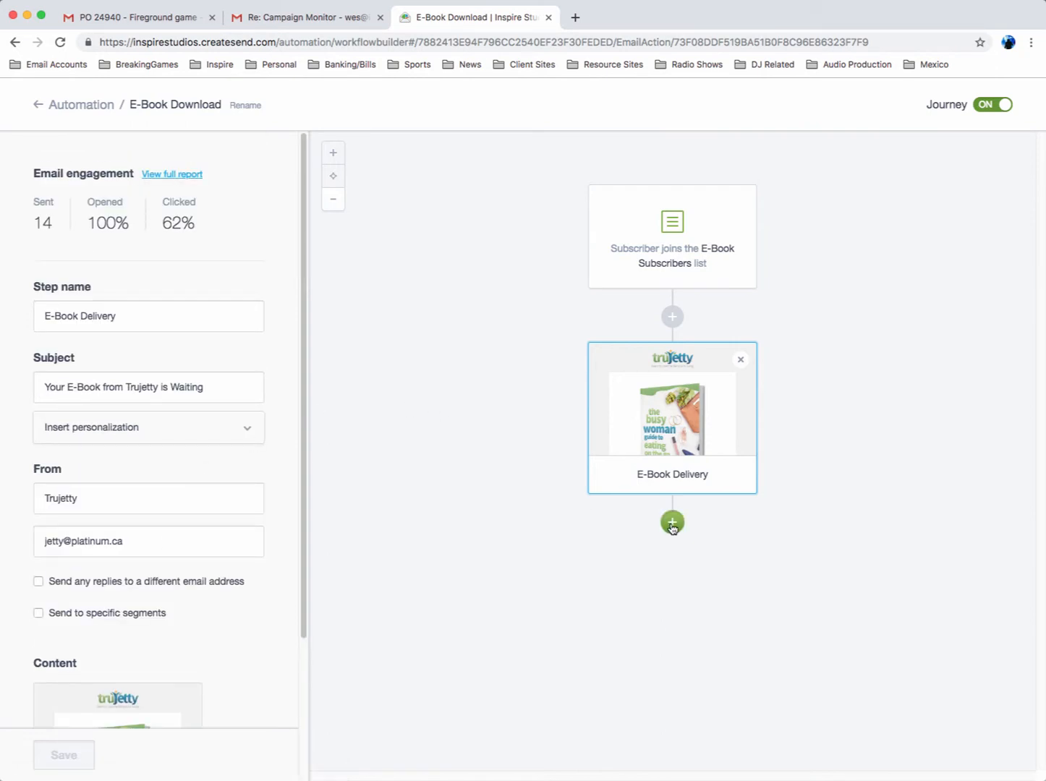
Try to add a step after the E-Book Delivery email, and return to the automated journeys list
{"action": "left_click", "coordinate": [672, 525]}
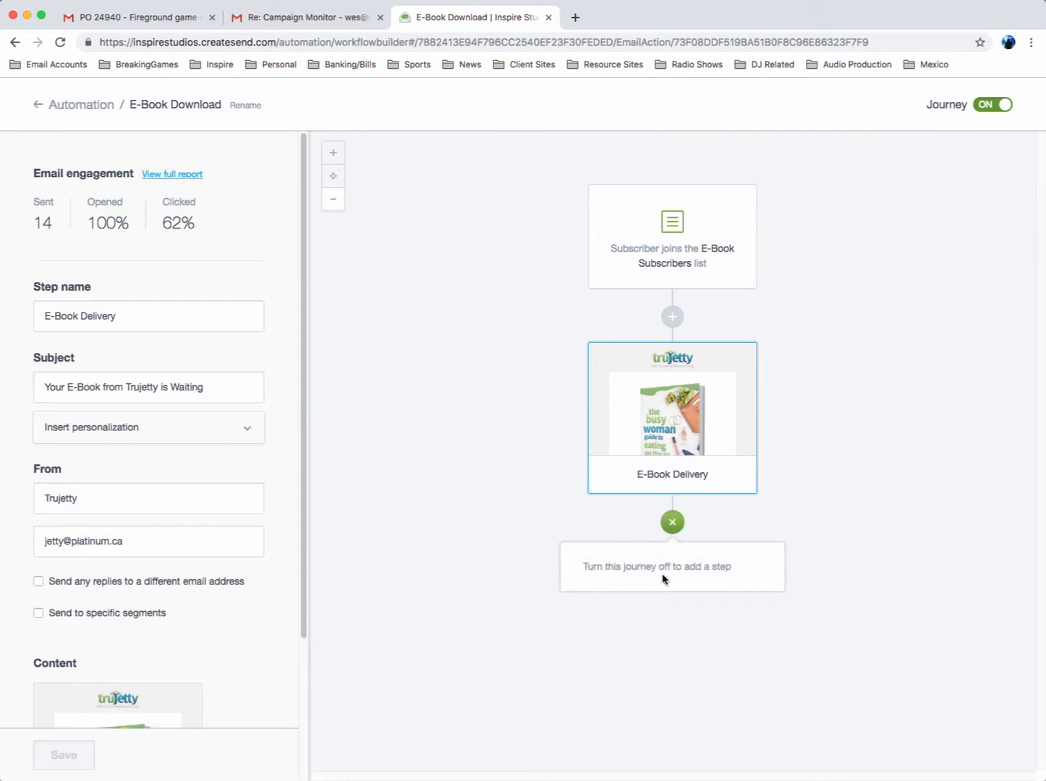
{"action": "left_click", "coordinate": [335, 153]}
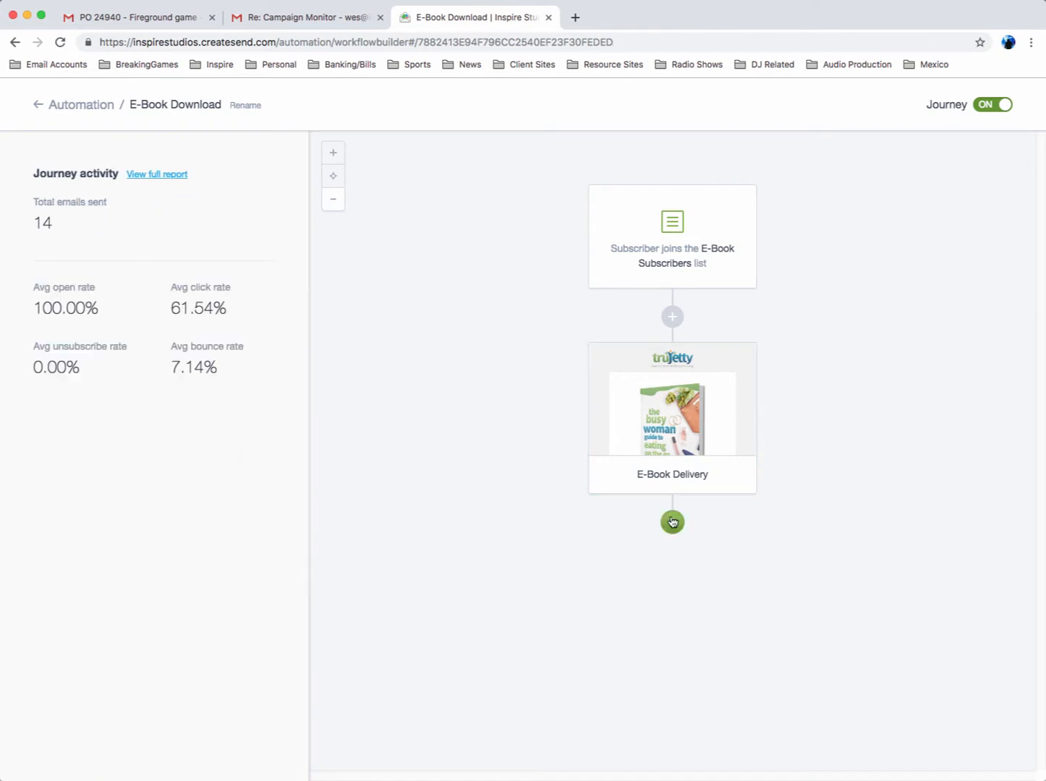
{"action": "left_click", "coordinate": [672, 522]}
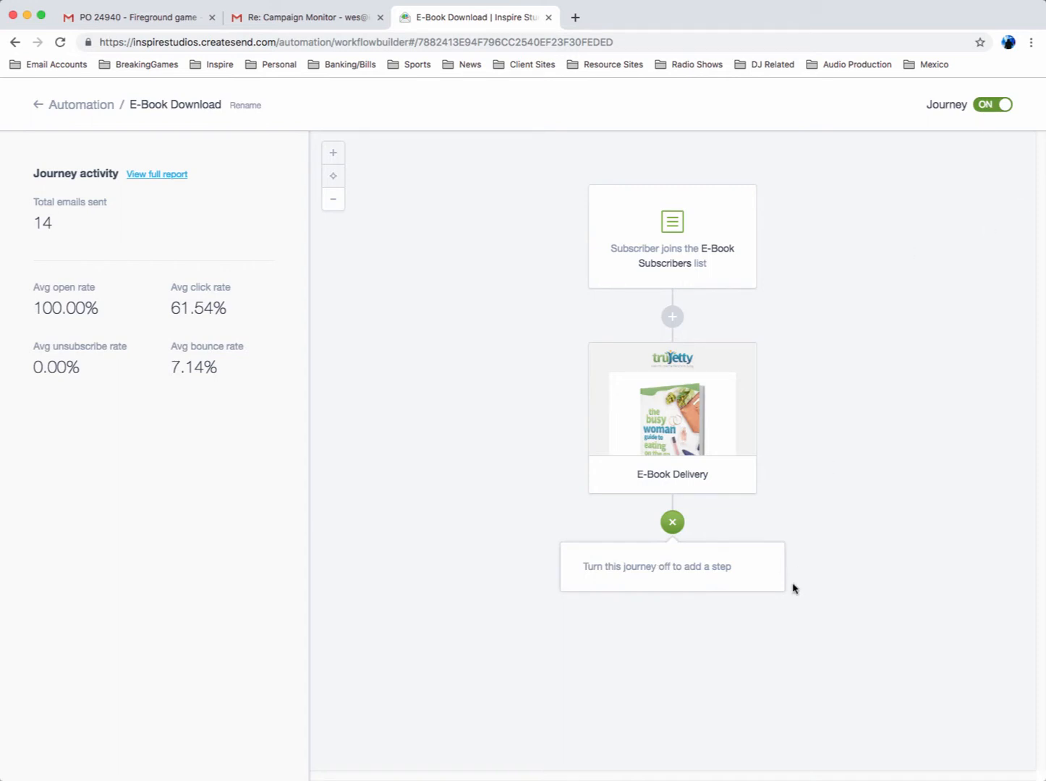
{"action": "left_click", "coordinate": [820, 593]}
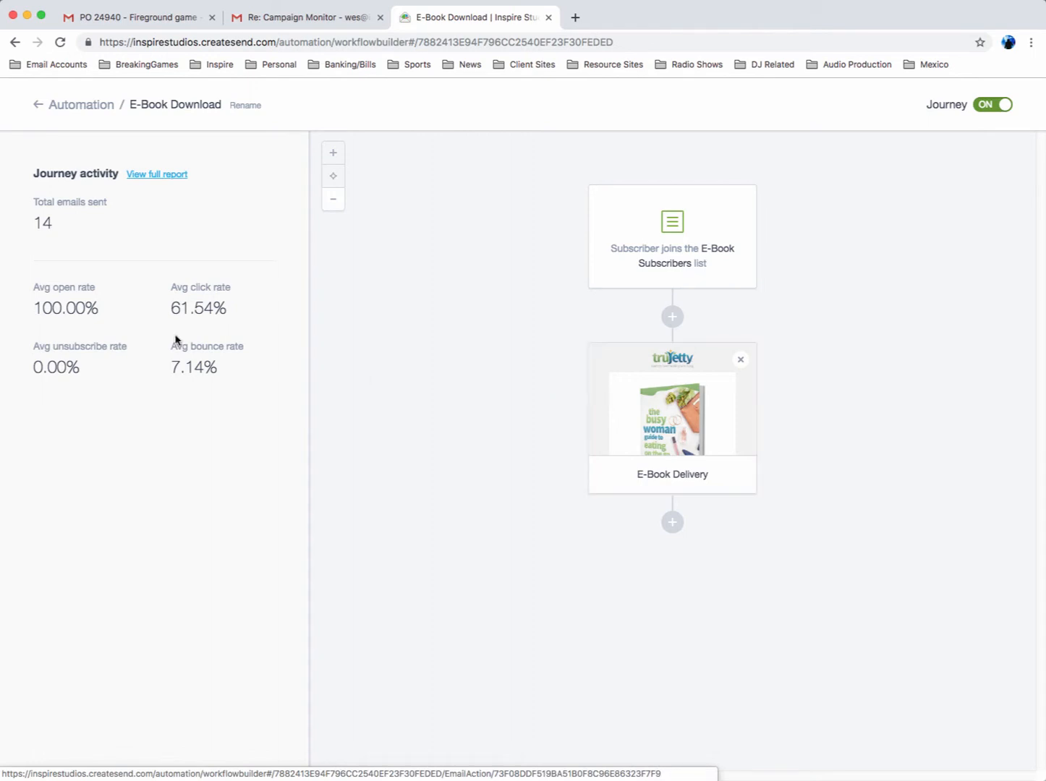
{"action": "left_click", "coordinate": [78, 106]}
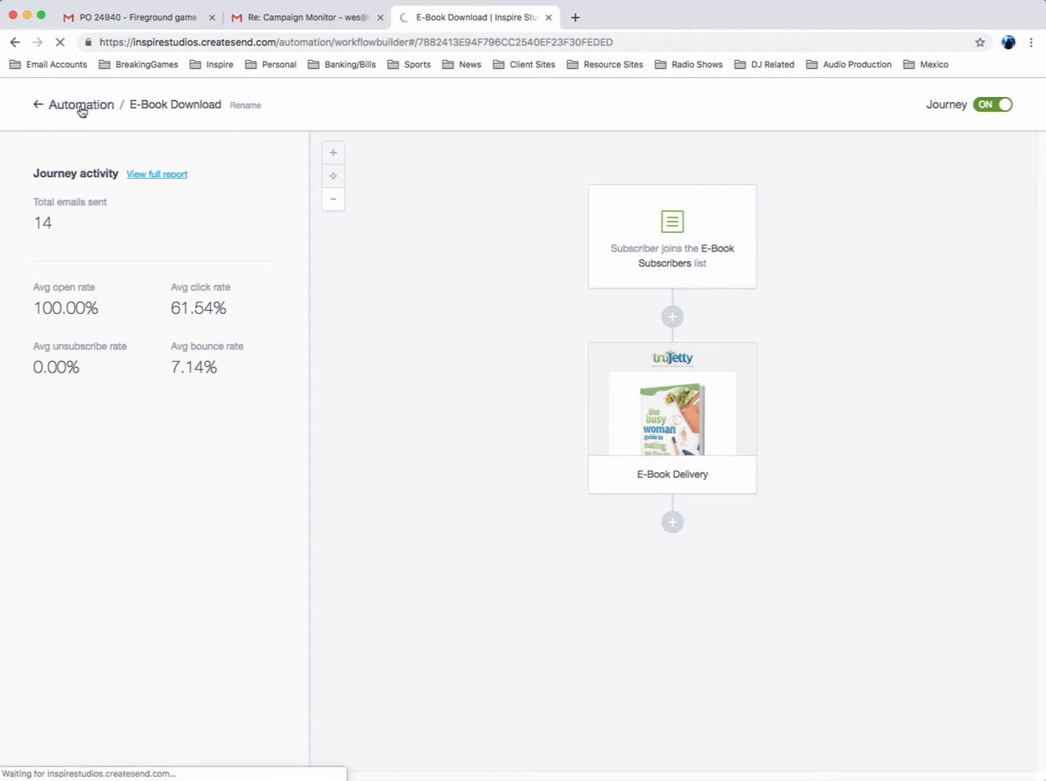
View the transactional email options and review the active subscribers in the E-Book Subscribers list
{"action": "left_click", "coordinate": [265, 154]}
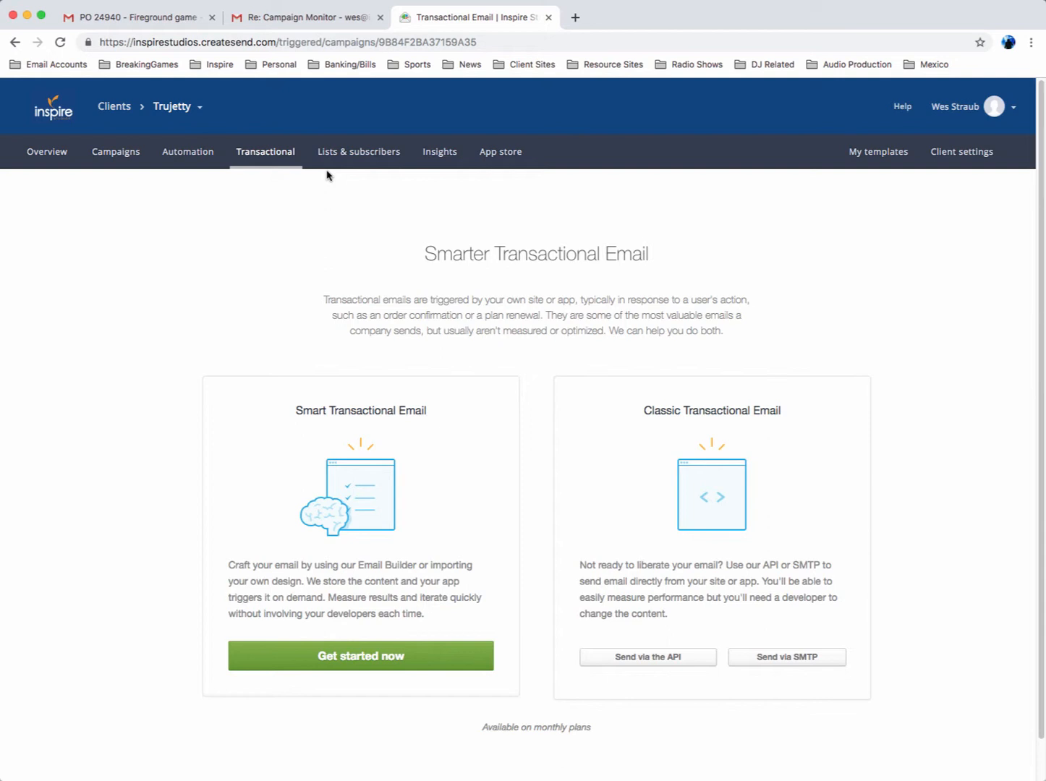
{"action": "left_click", "coordinate": [358, 152]}
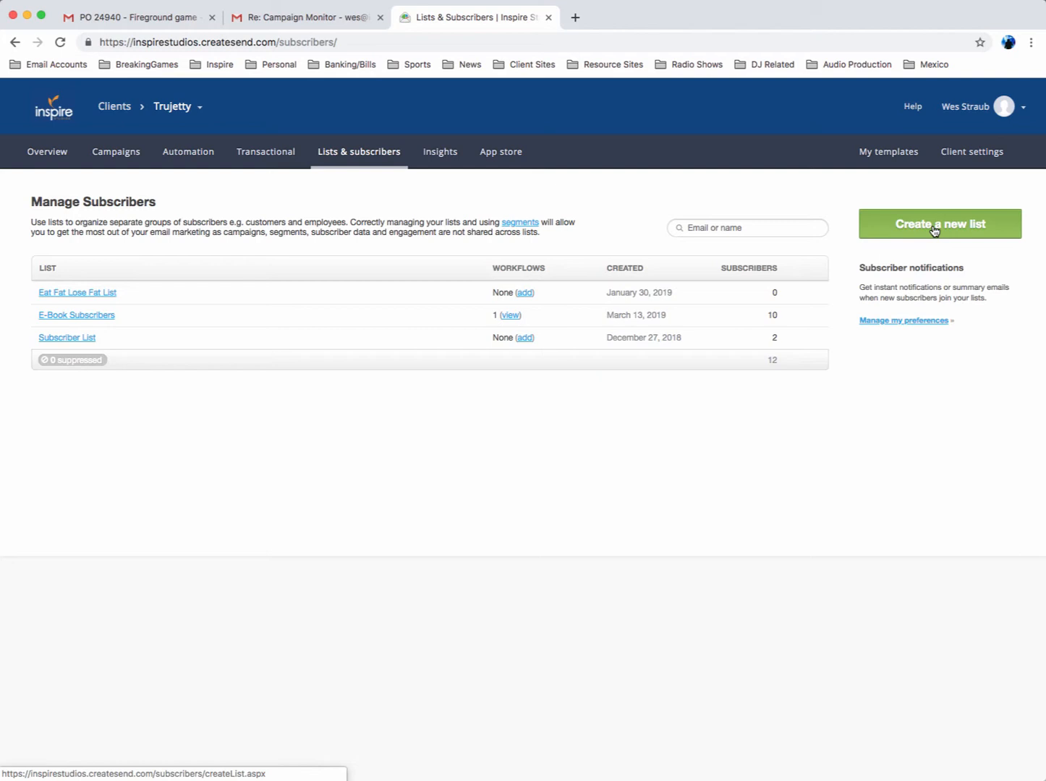
{"action": "left_click", "coordinate": [97, 317]}
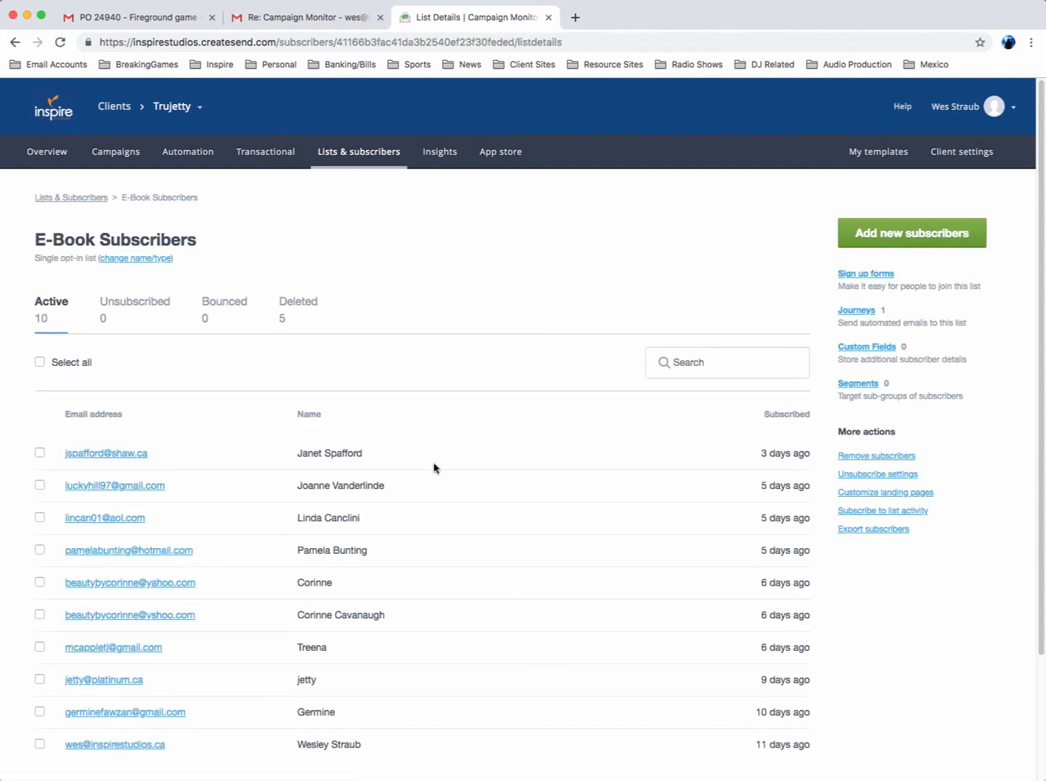
{"action": "scroll", "coordinate": [434, 468], "scroll_direction": "down", "scroll_amount": 2}
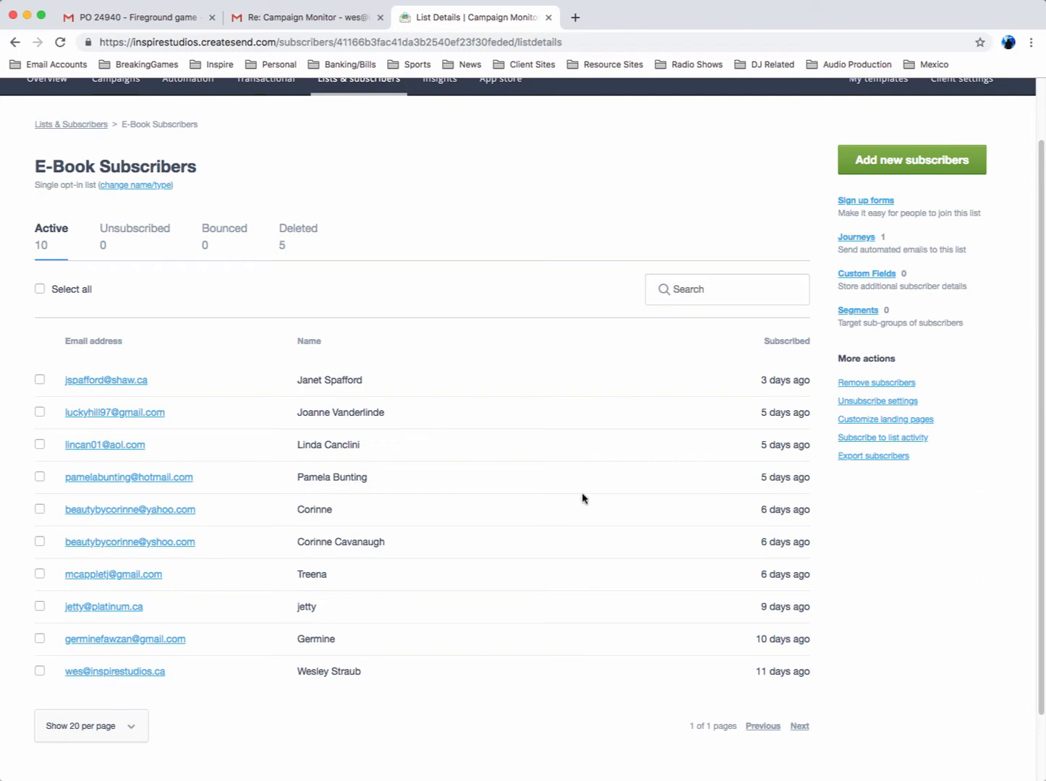
{"action": "scroll", "coordinate": [583, 499], "scroll_direction": "up", "scroll_amount": 2}
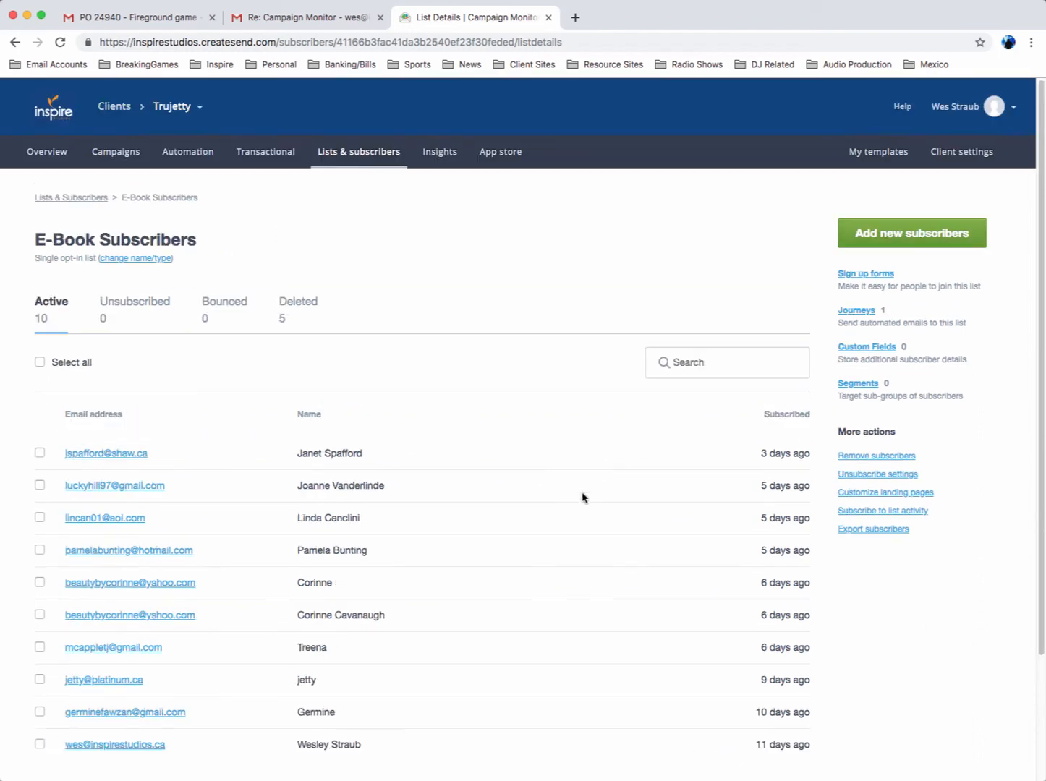
View the campaign performance insights and the client's app integrations
{"action": "left_click", "coordinate": [438, 151]}
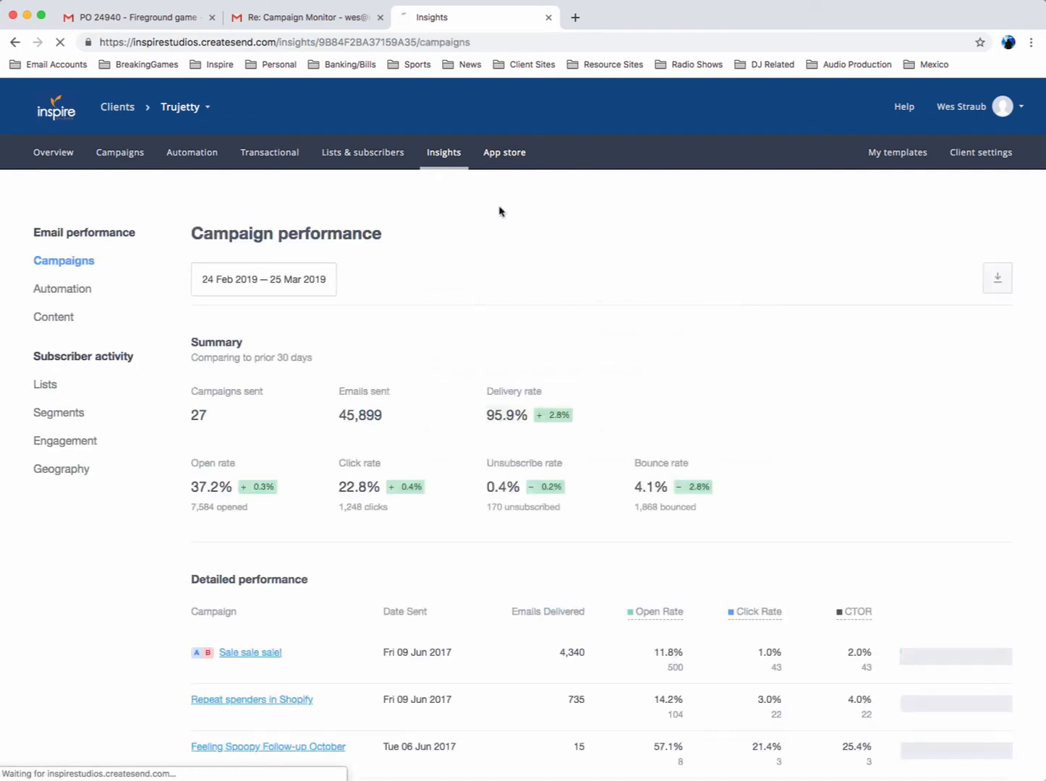
{"action": "left_click", "coordinate": [443, 153]}
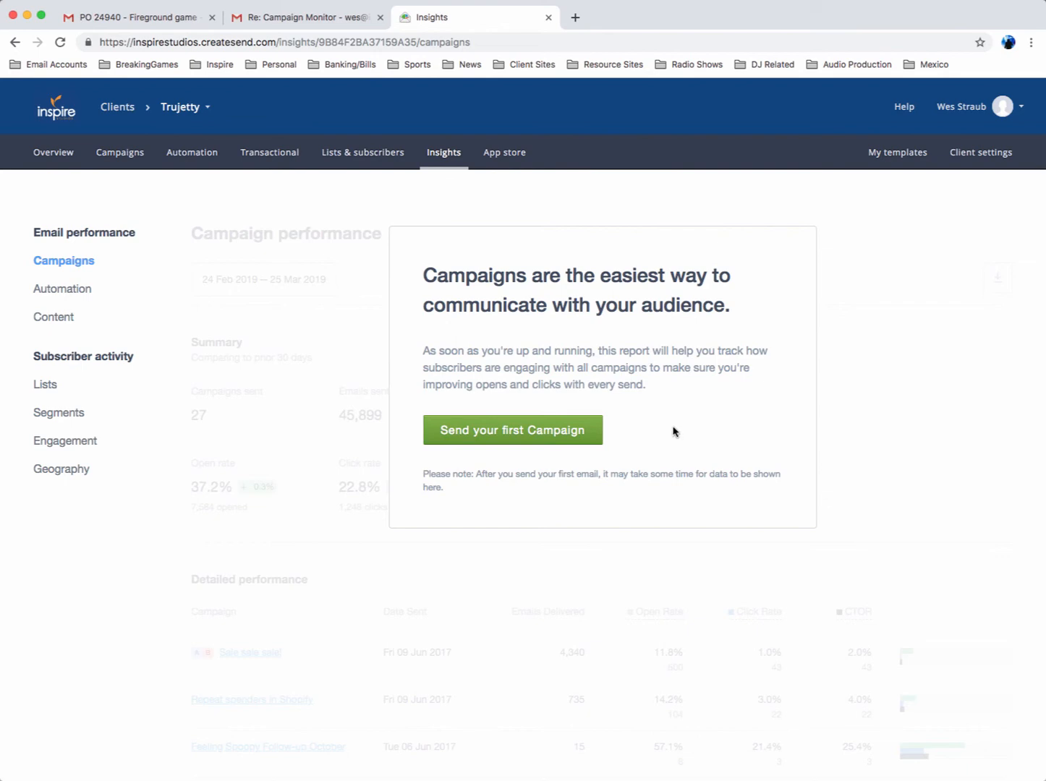
{"action": "left_click", "coordinate": [498, 156]}
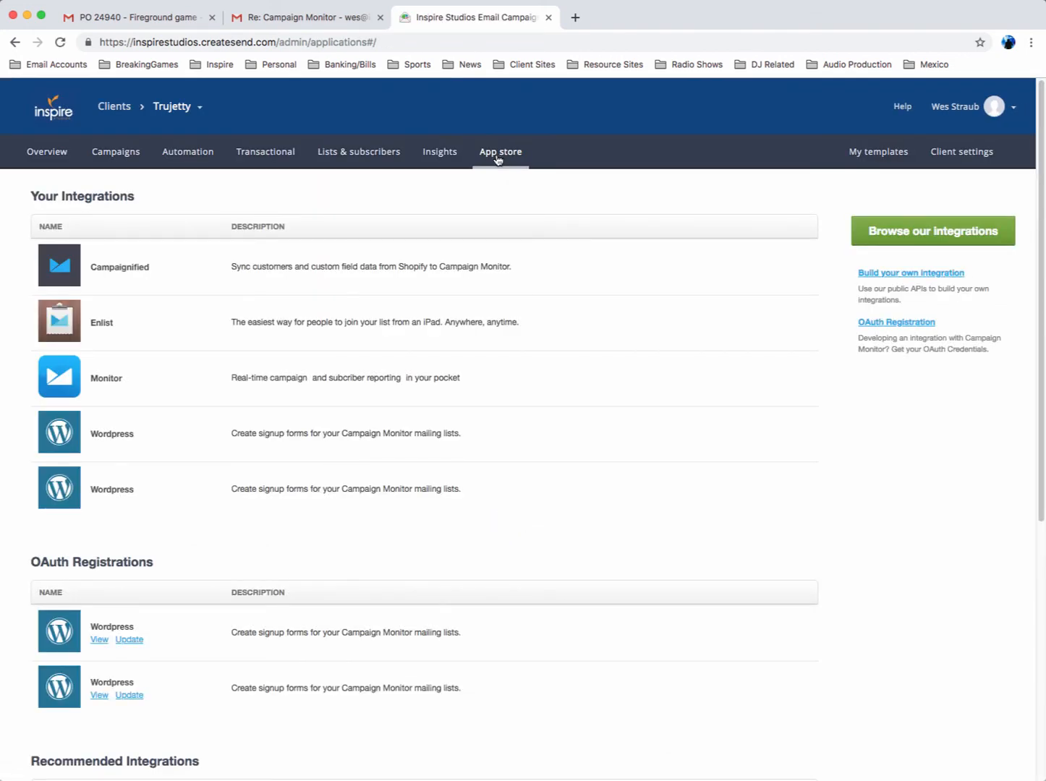
View the client's saved templates and overview, and return to the automated journeys
{"action": "left_click", "coordinate": [871, 153]}
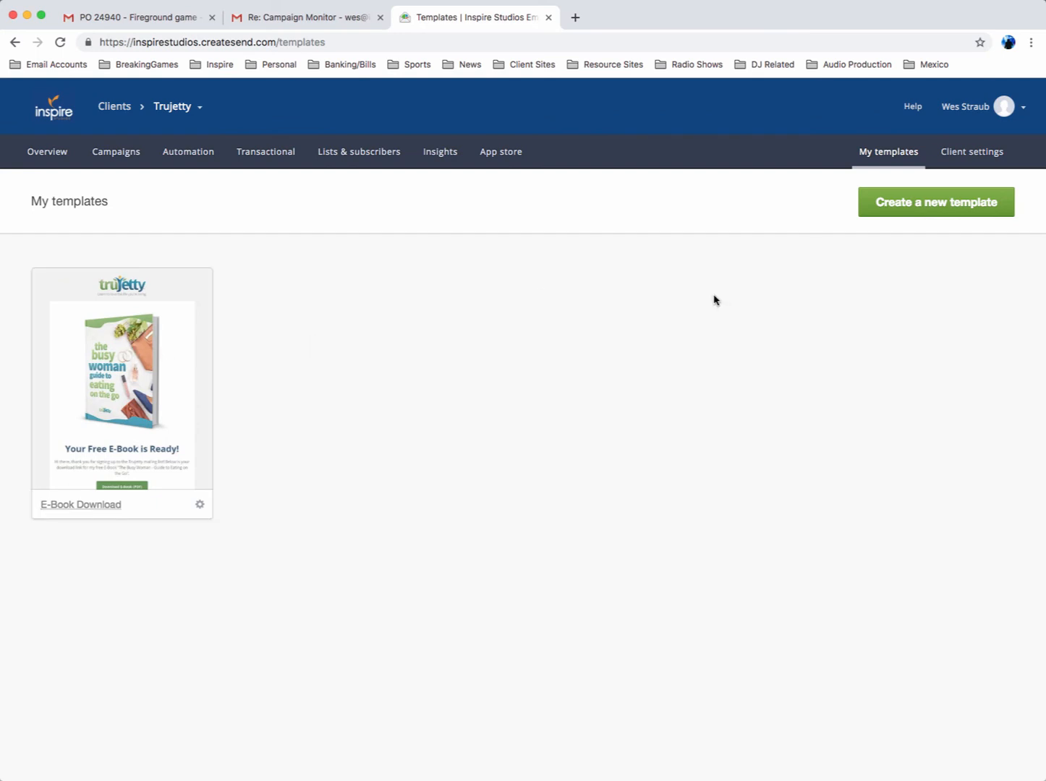
{"action": "left_click", "coordinate": [57, 156]}
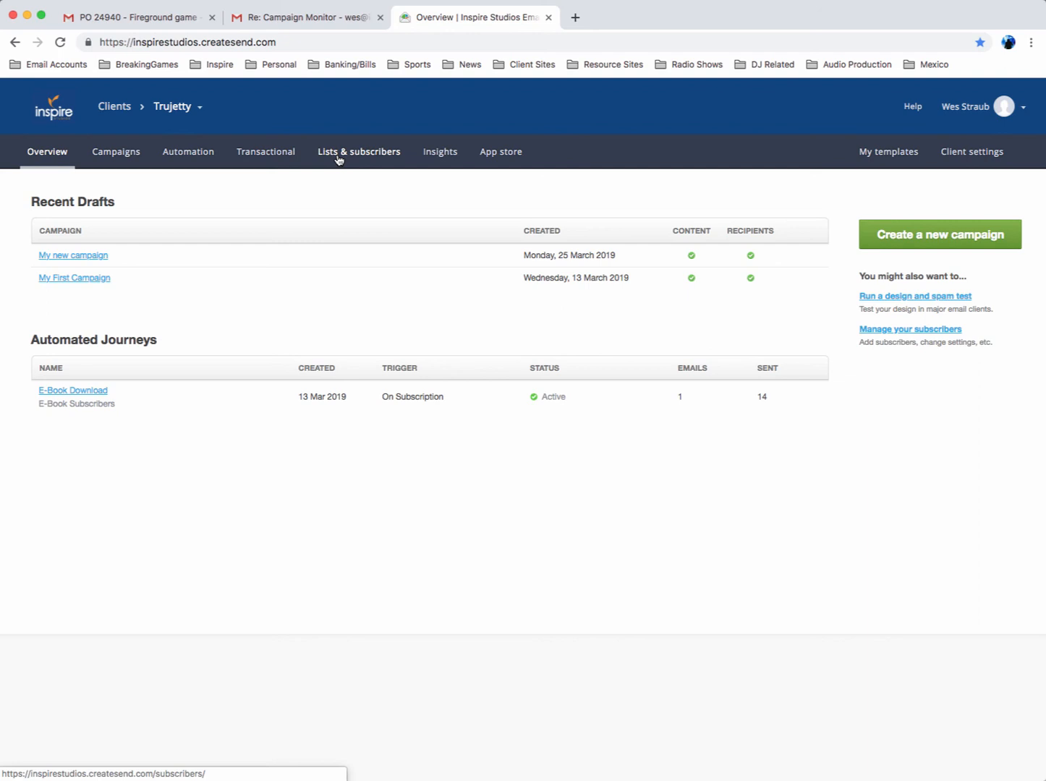
{"action": "left_click", "coordinate": [184, 162]}
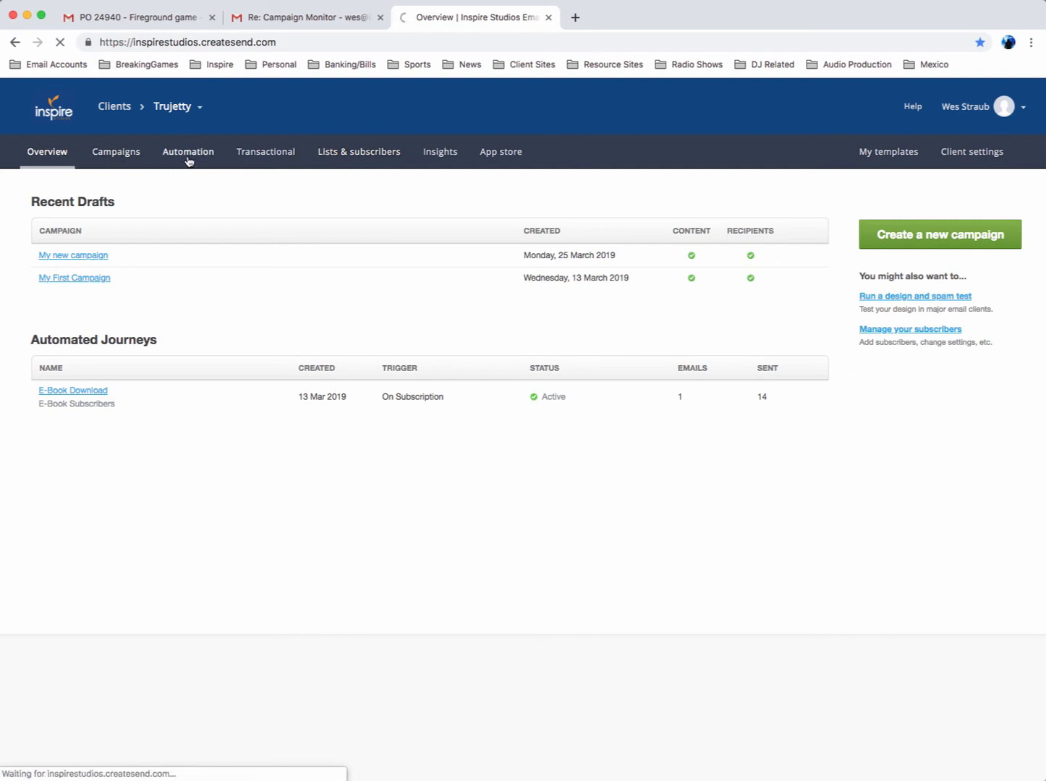